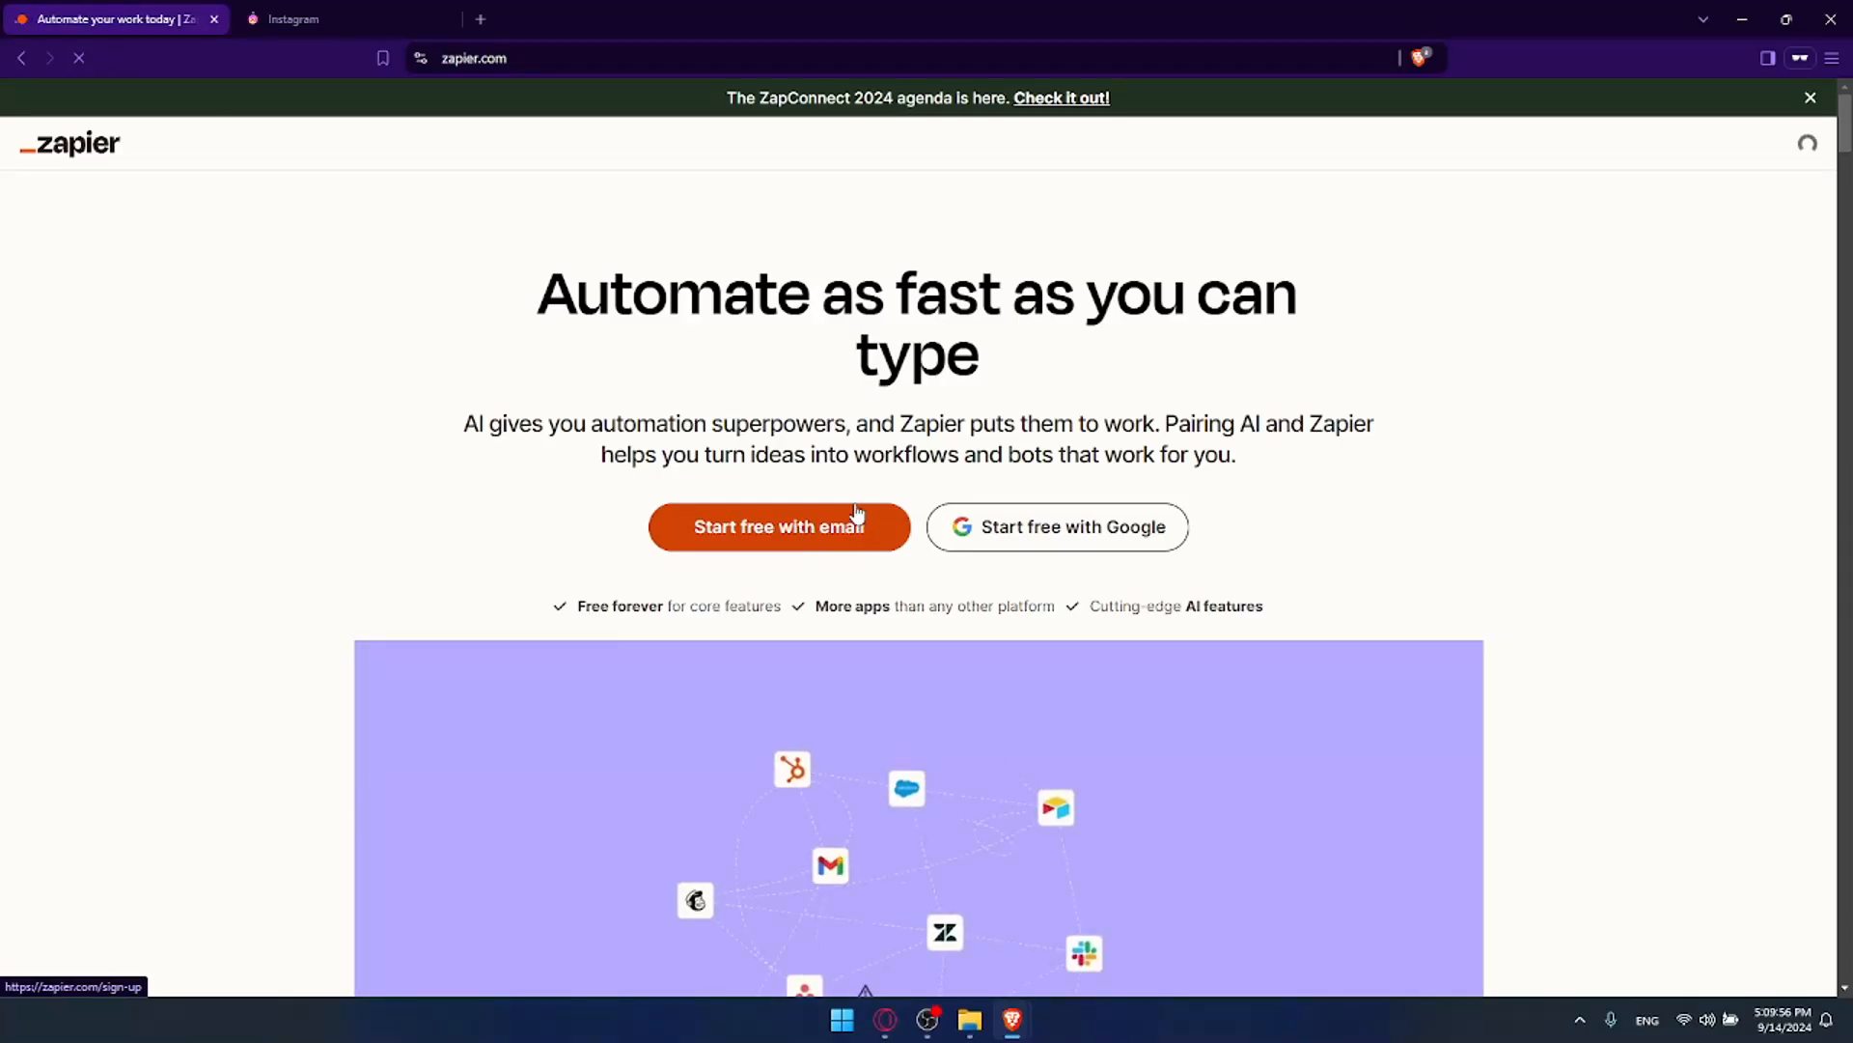
# Step: Move through Zapier's log-in and sign-up pages, then close the sign-up tab and keep Instagram open
pyautogui.scroll(-3, 858, 513)
pyautogui.scroll(2, 858, 513)
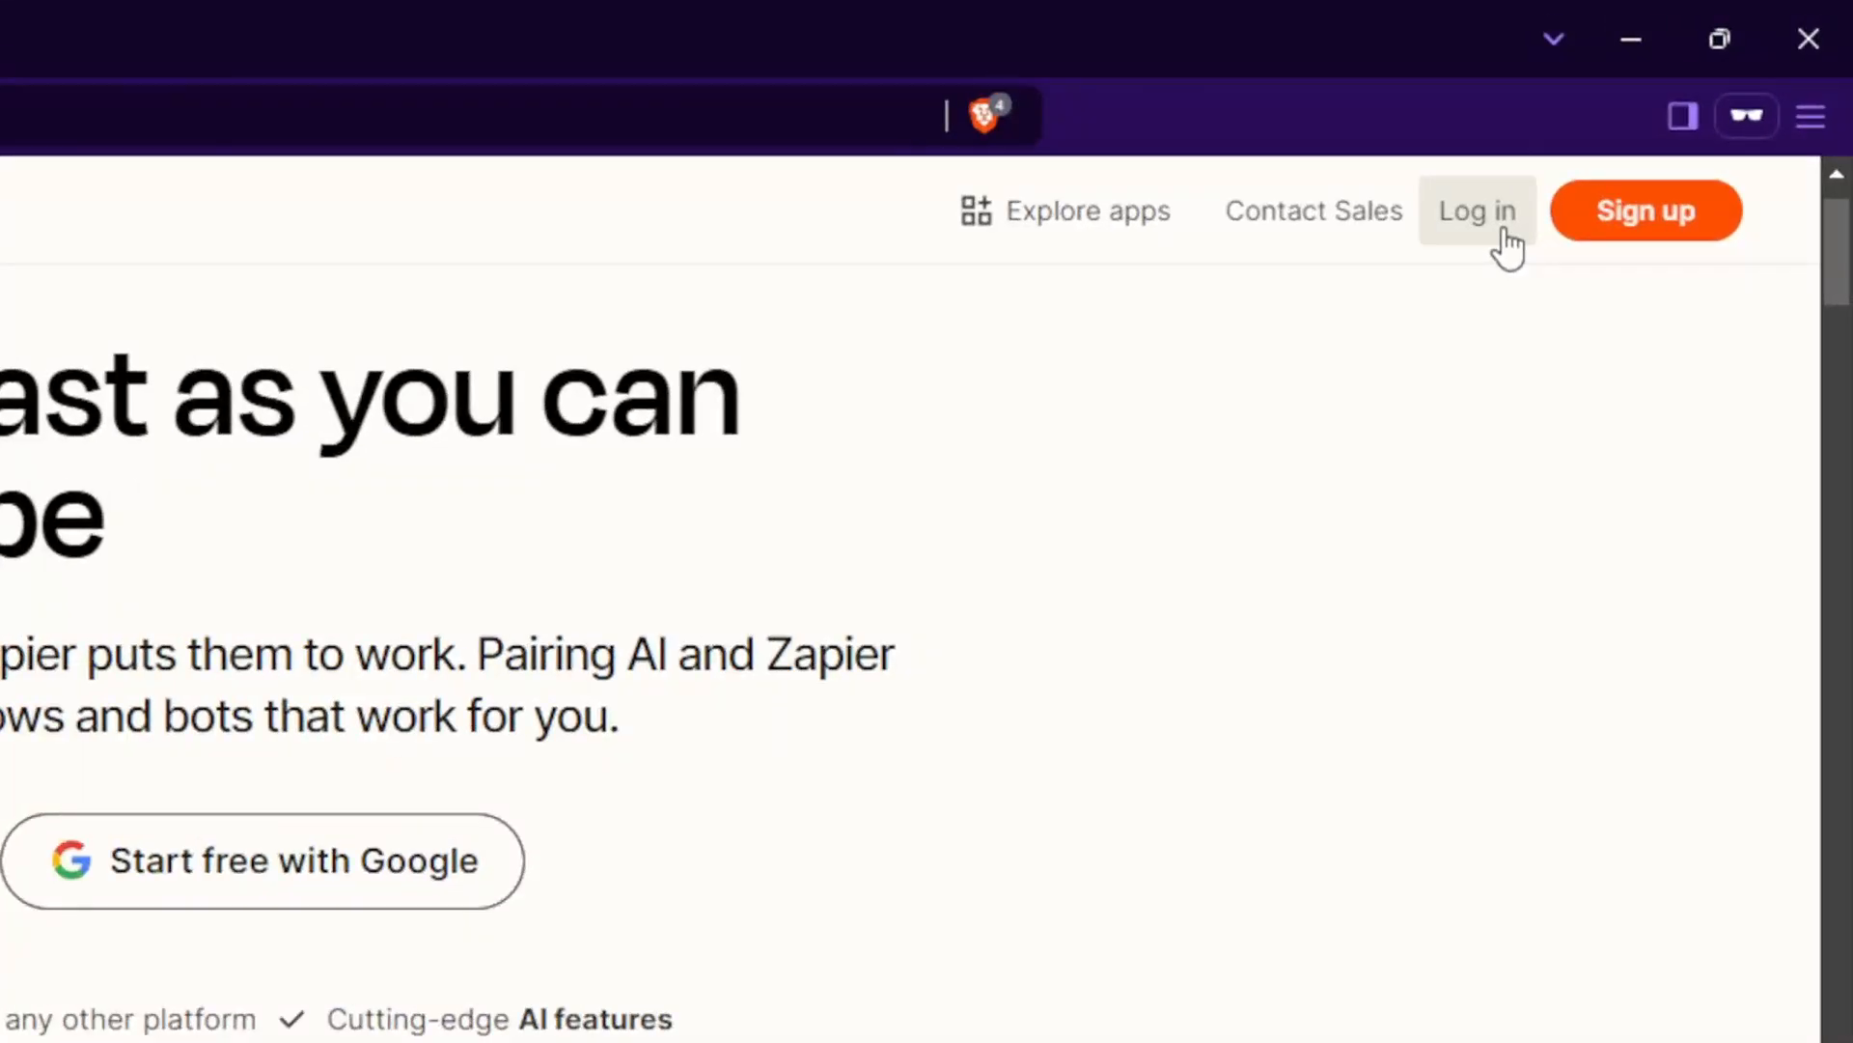
pyautogui.click(1503, 228)
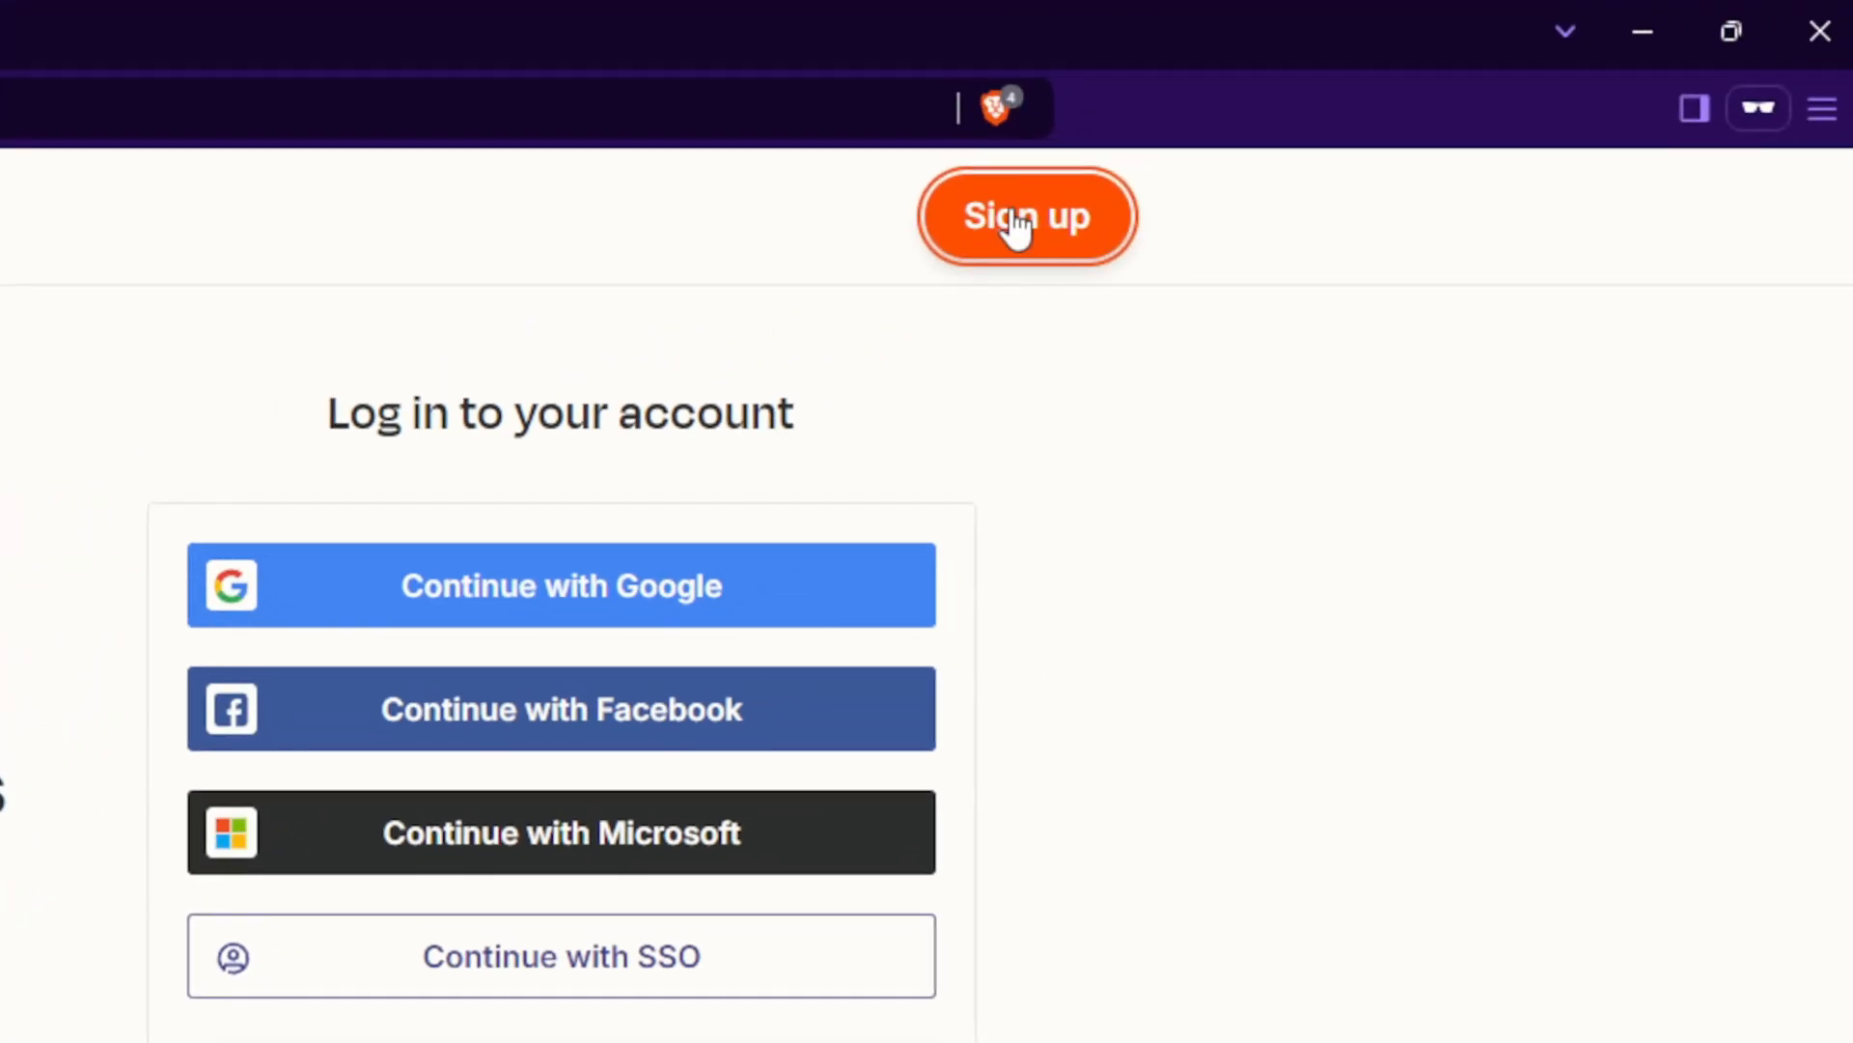
pyautogui.click(1015, 218)
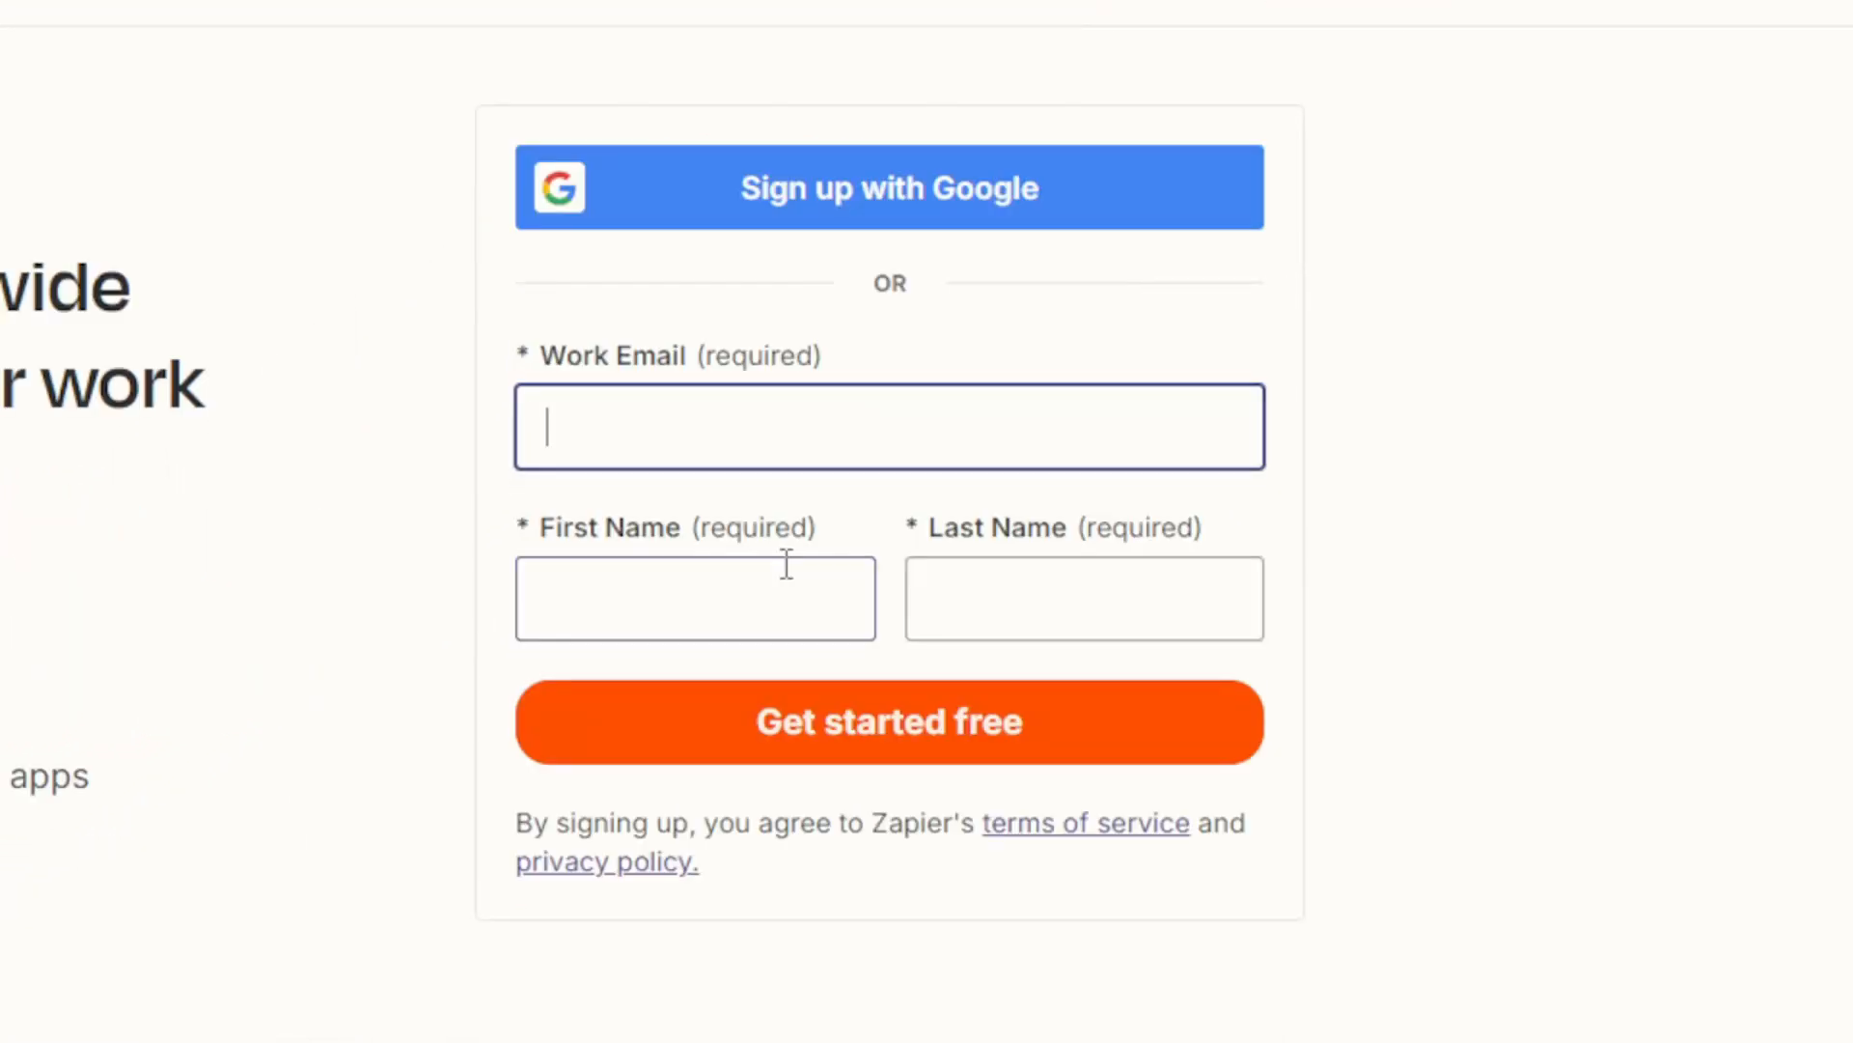
pyautogui.click(1830, 18)
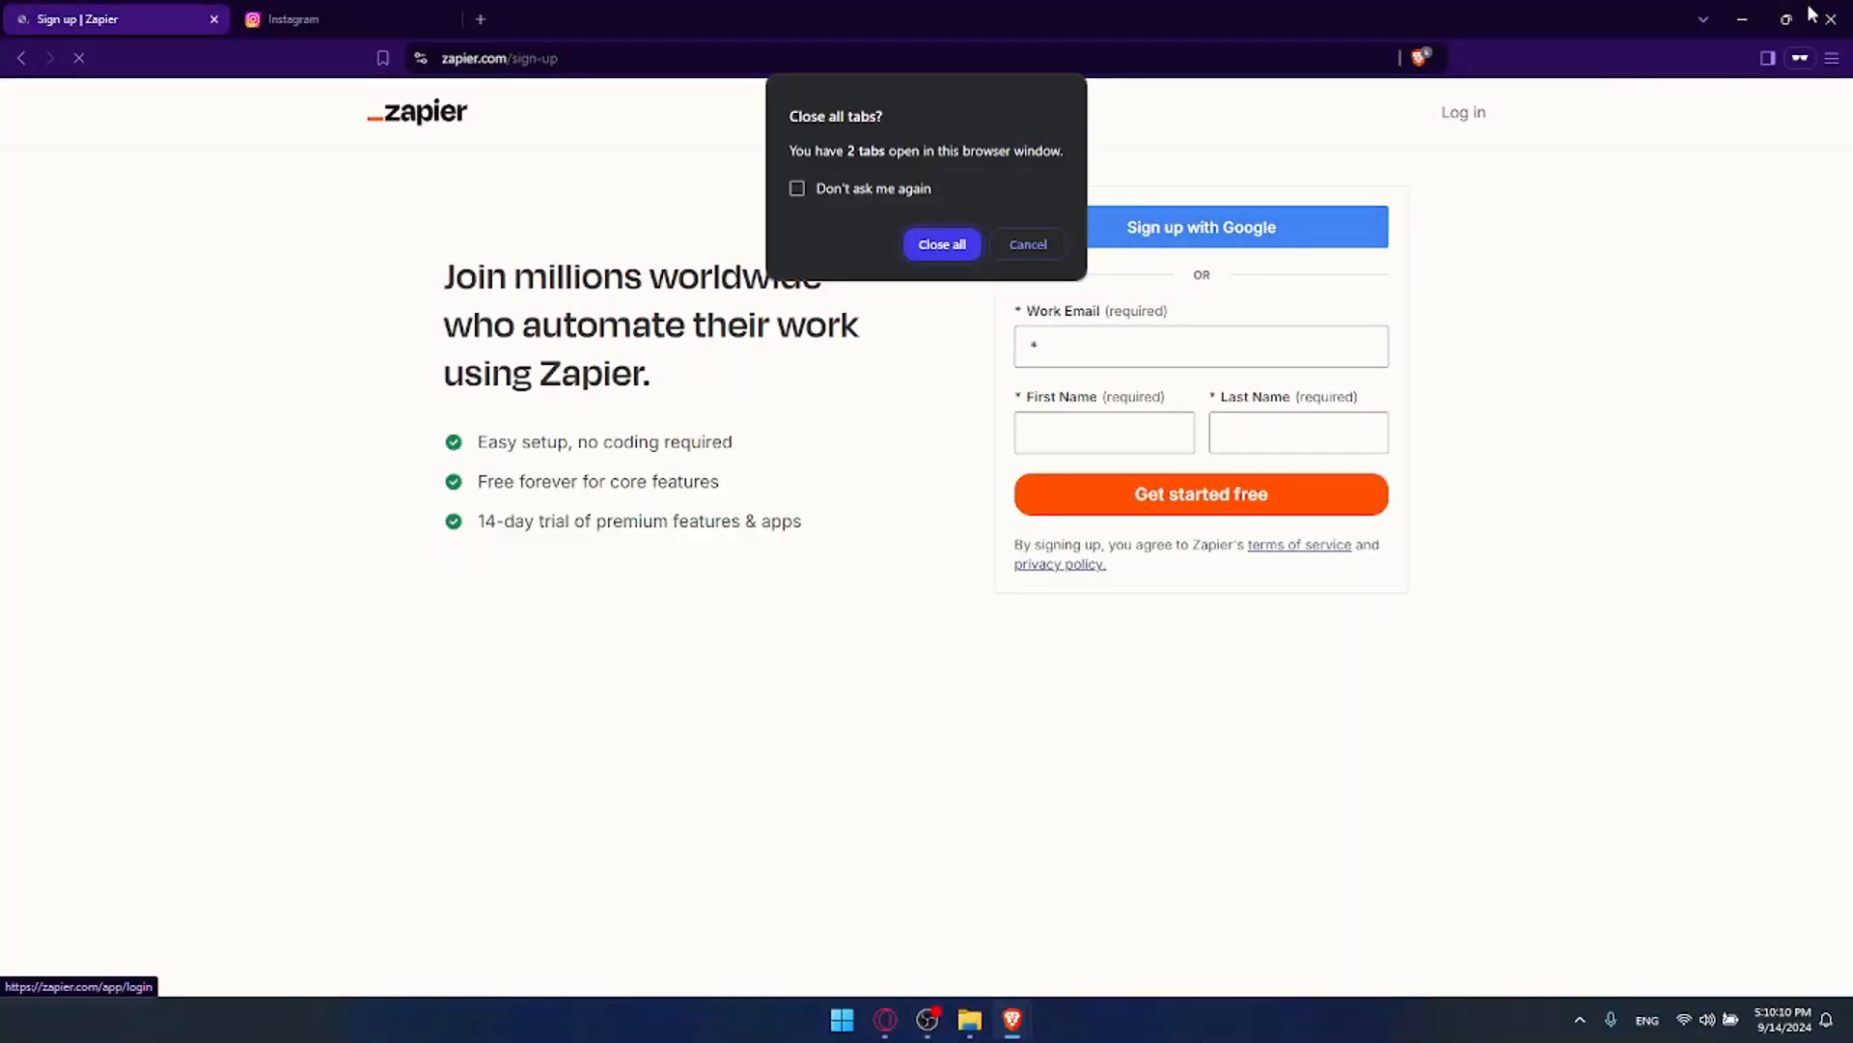
pyautogui.click(1027, 252)
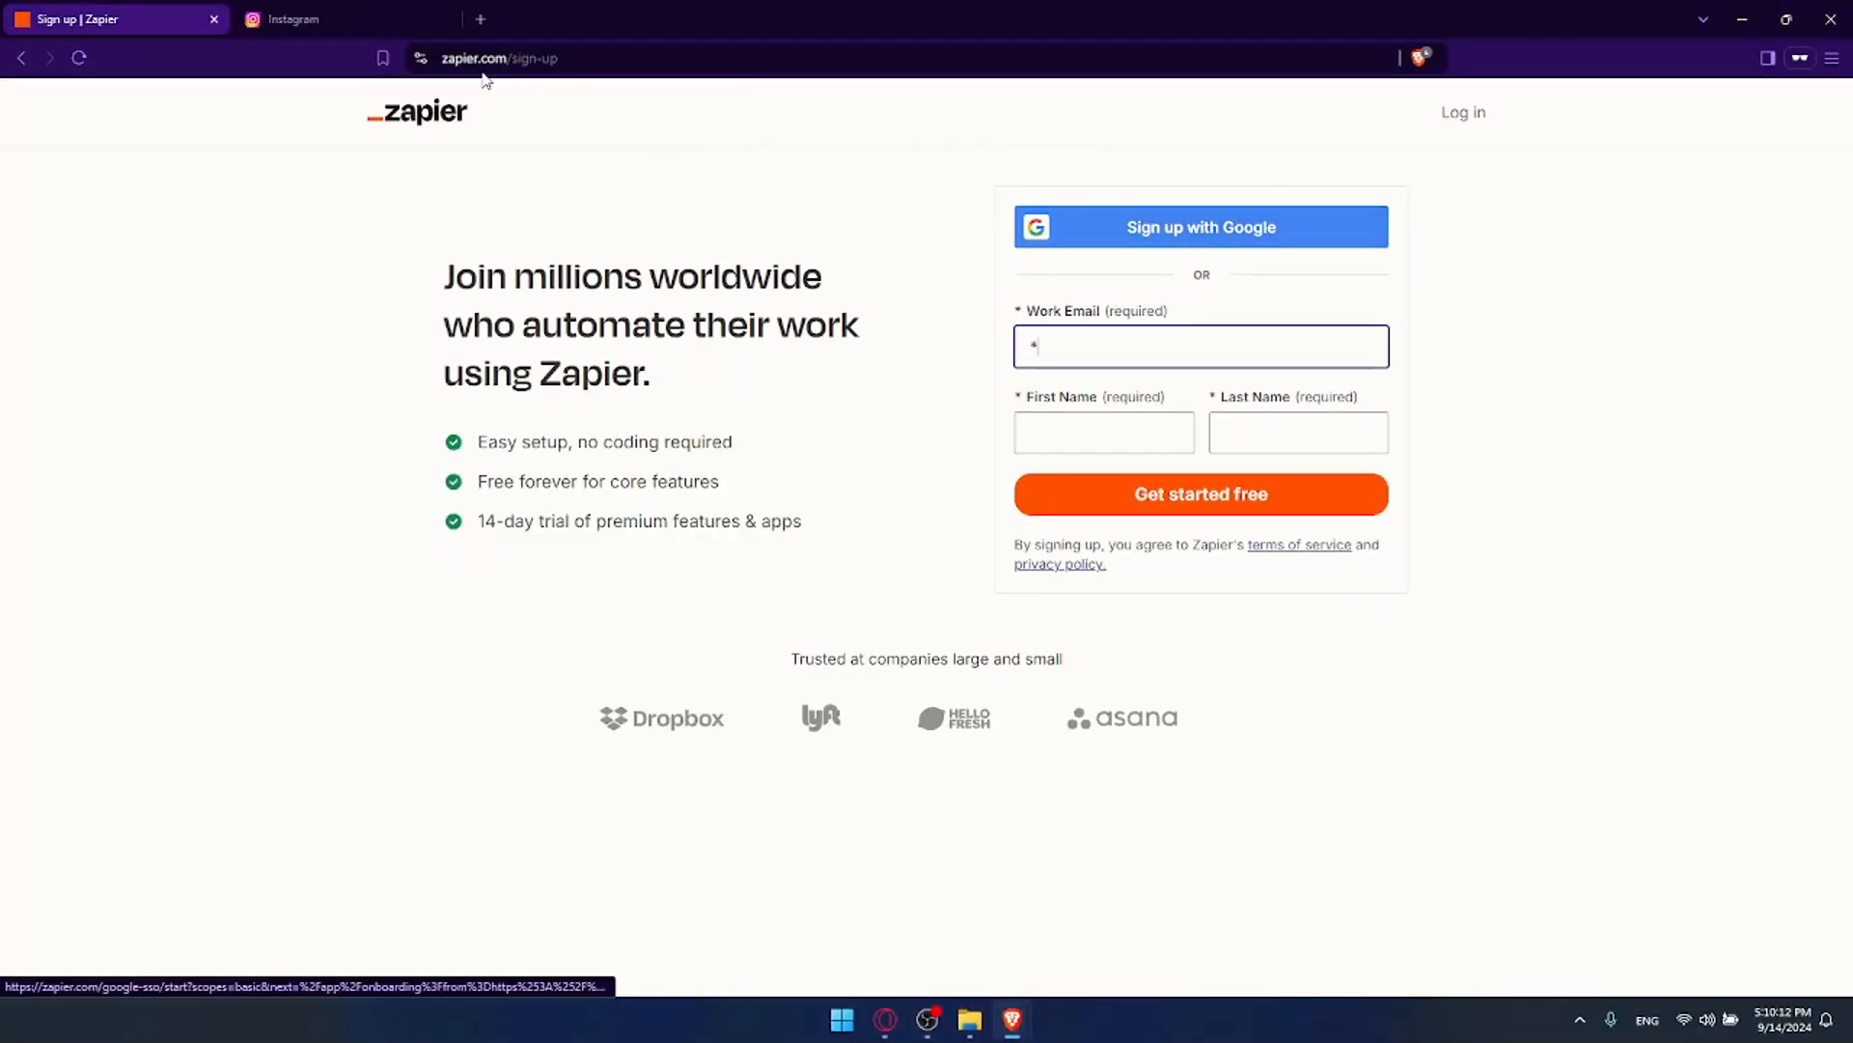
pyautogui.click(214, 20)
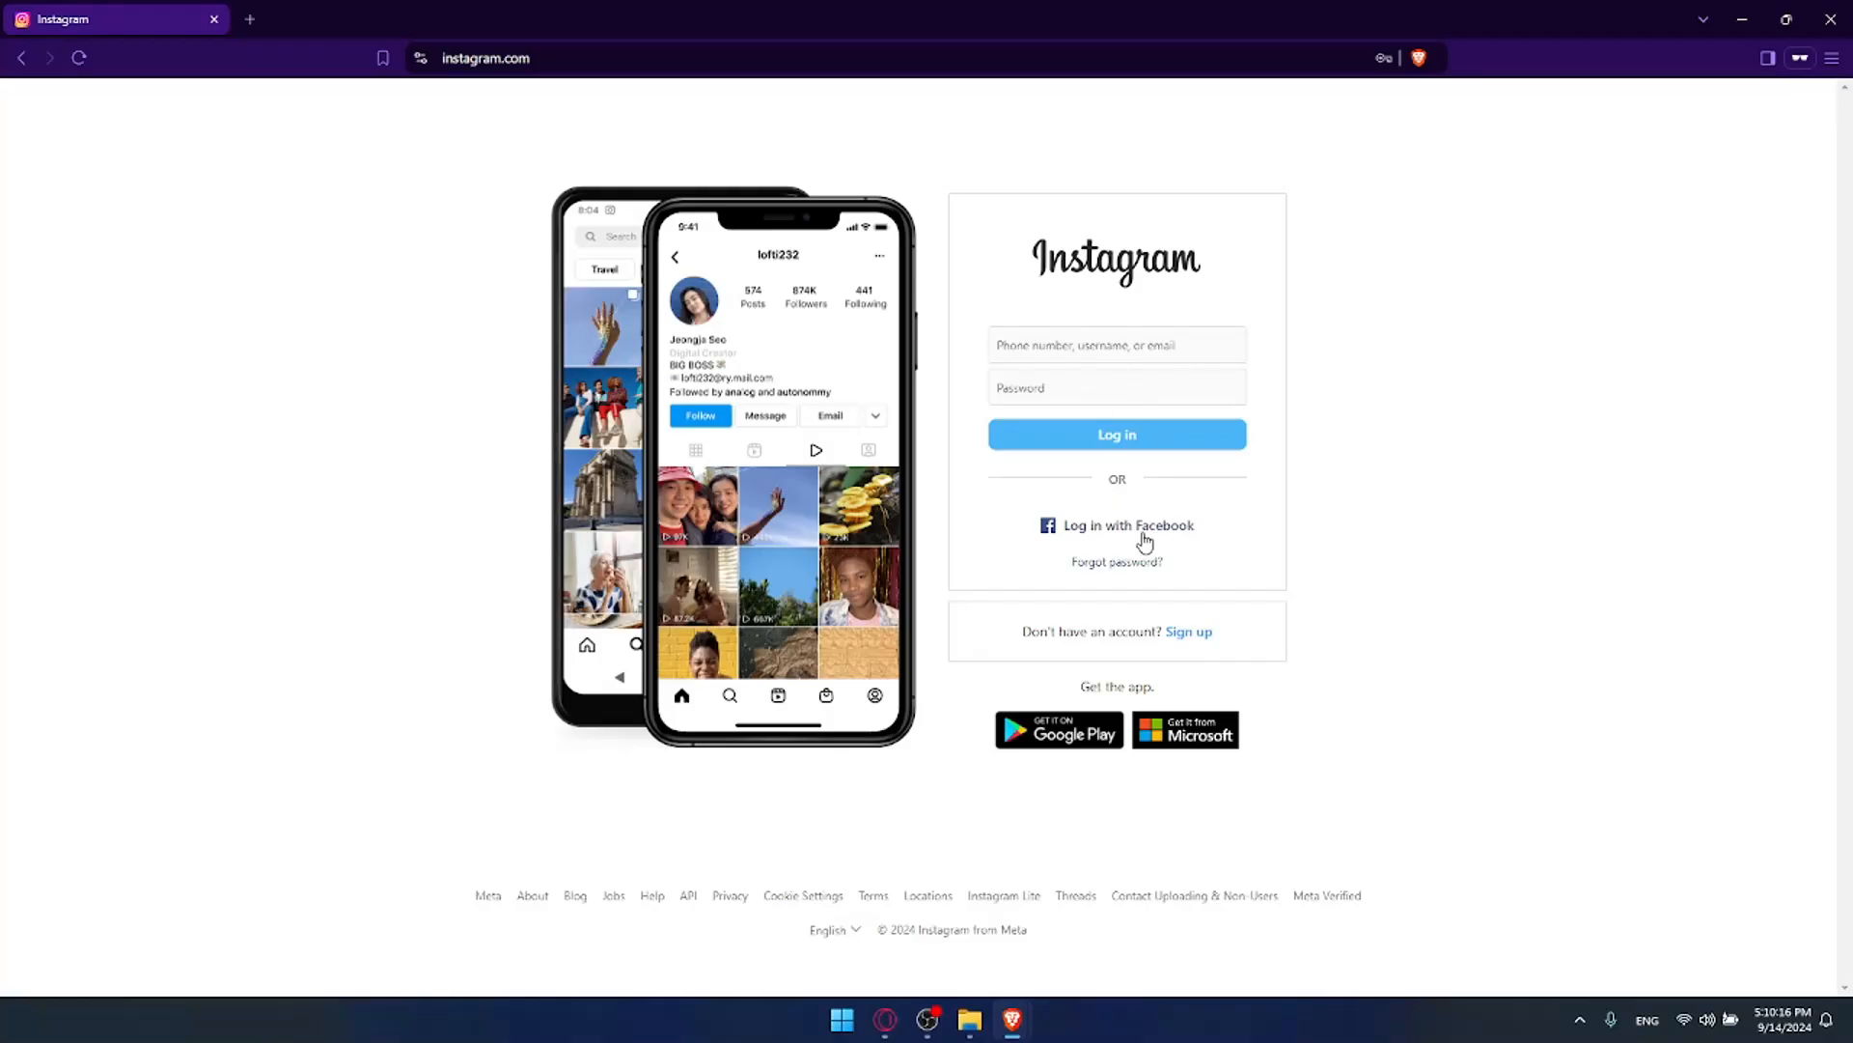
# Step: Log in to Instagram with Facebook, view the profile, and return to Zapier Home
pyautogui.click(1192, 633)
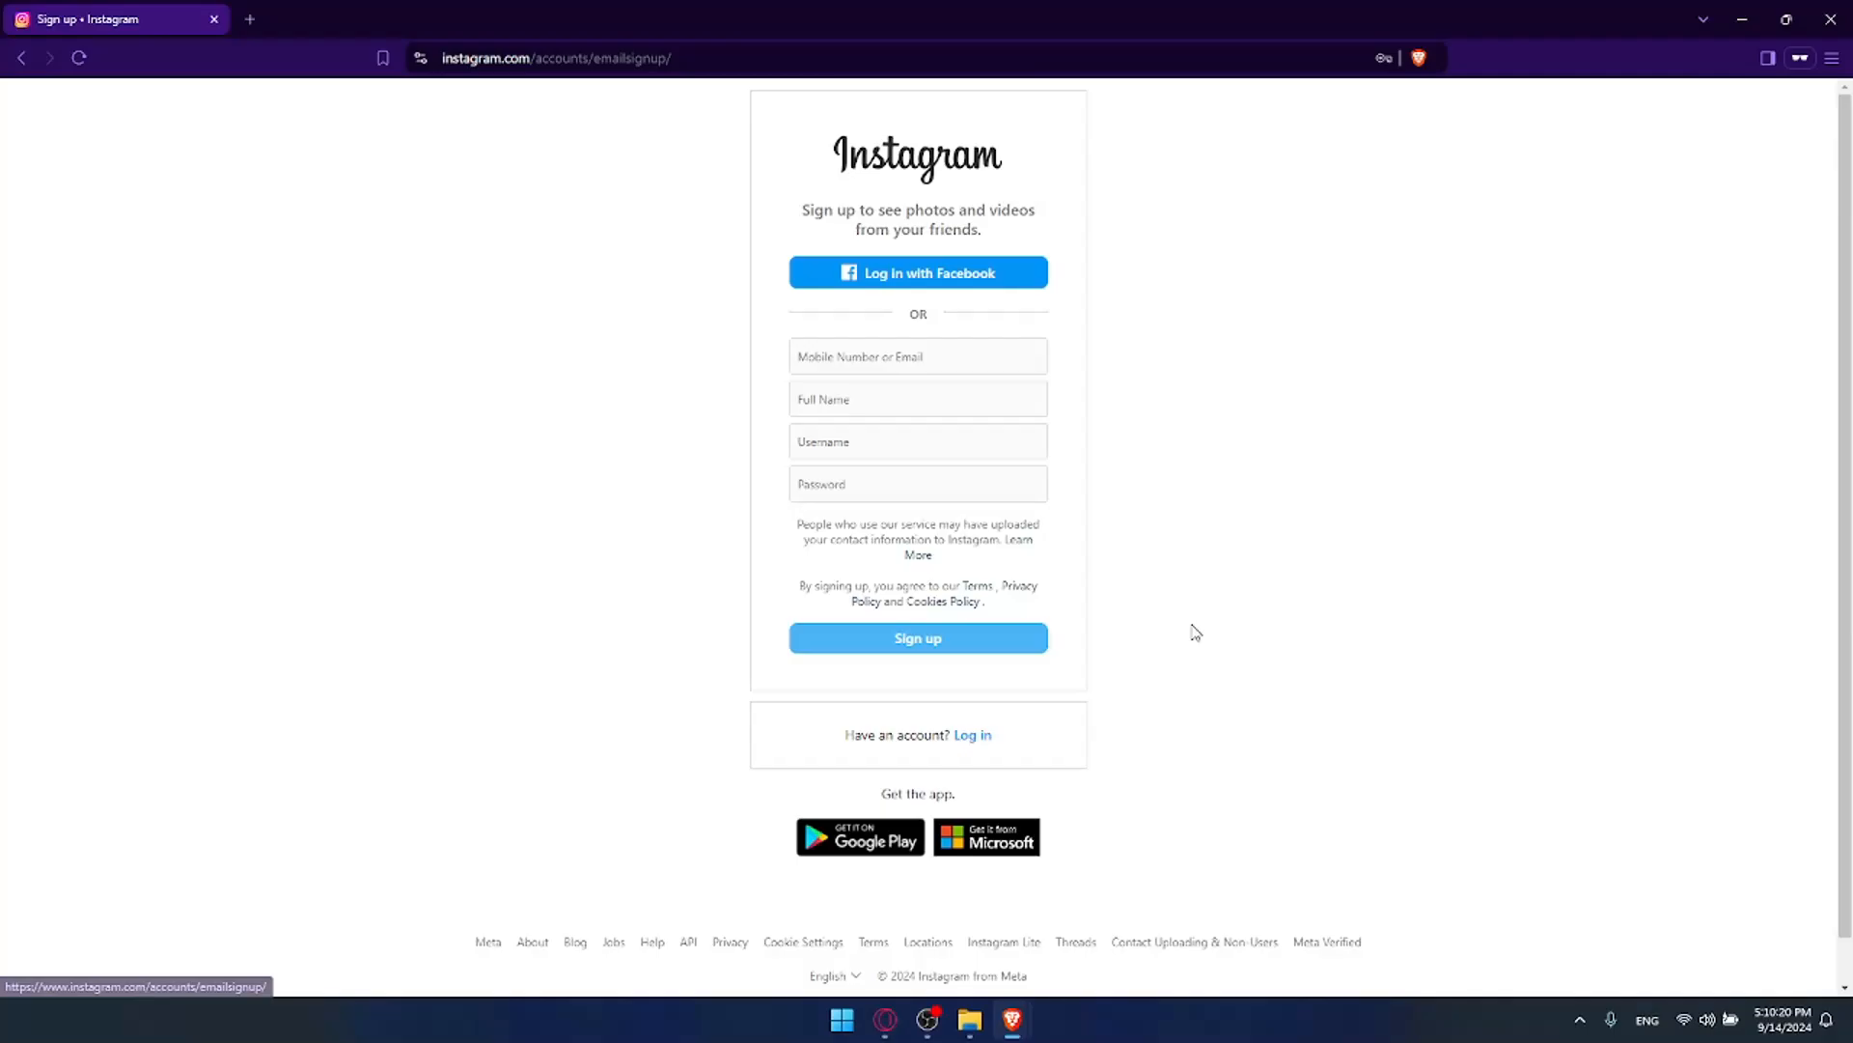
pyautogui.click(912, 279)
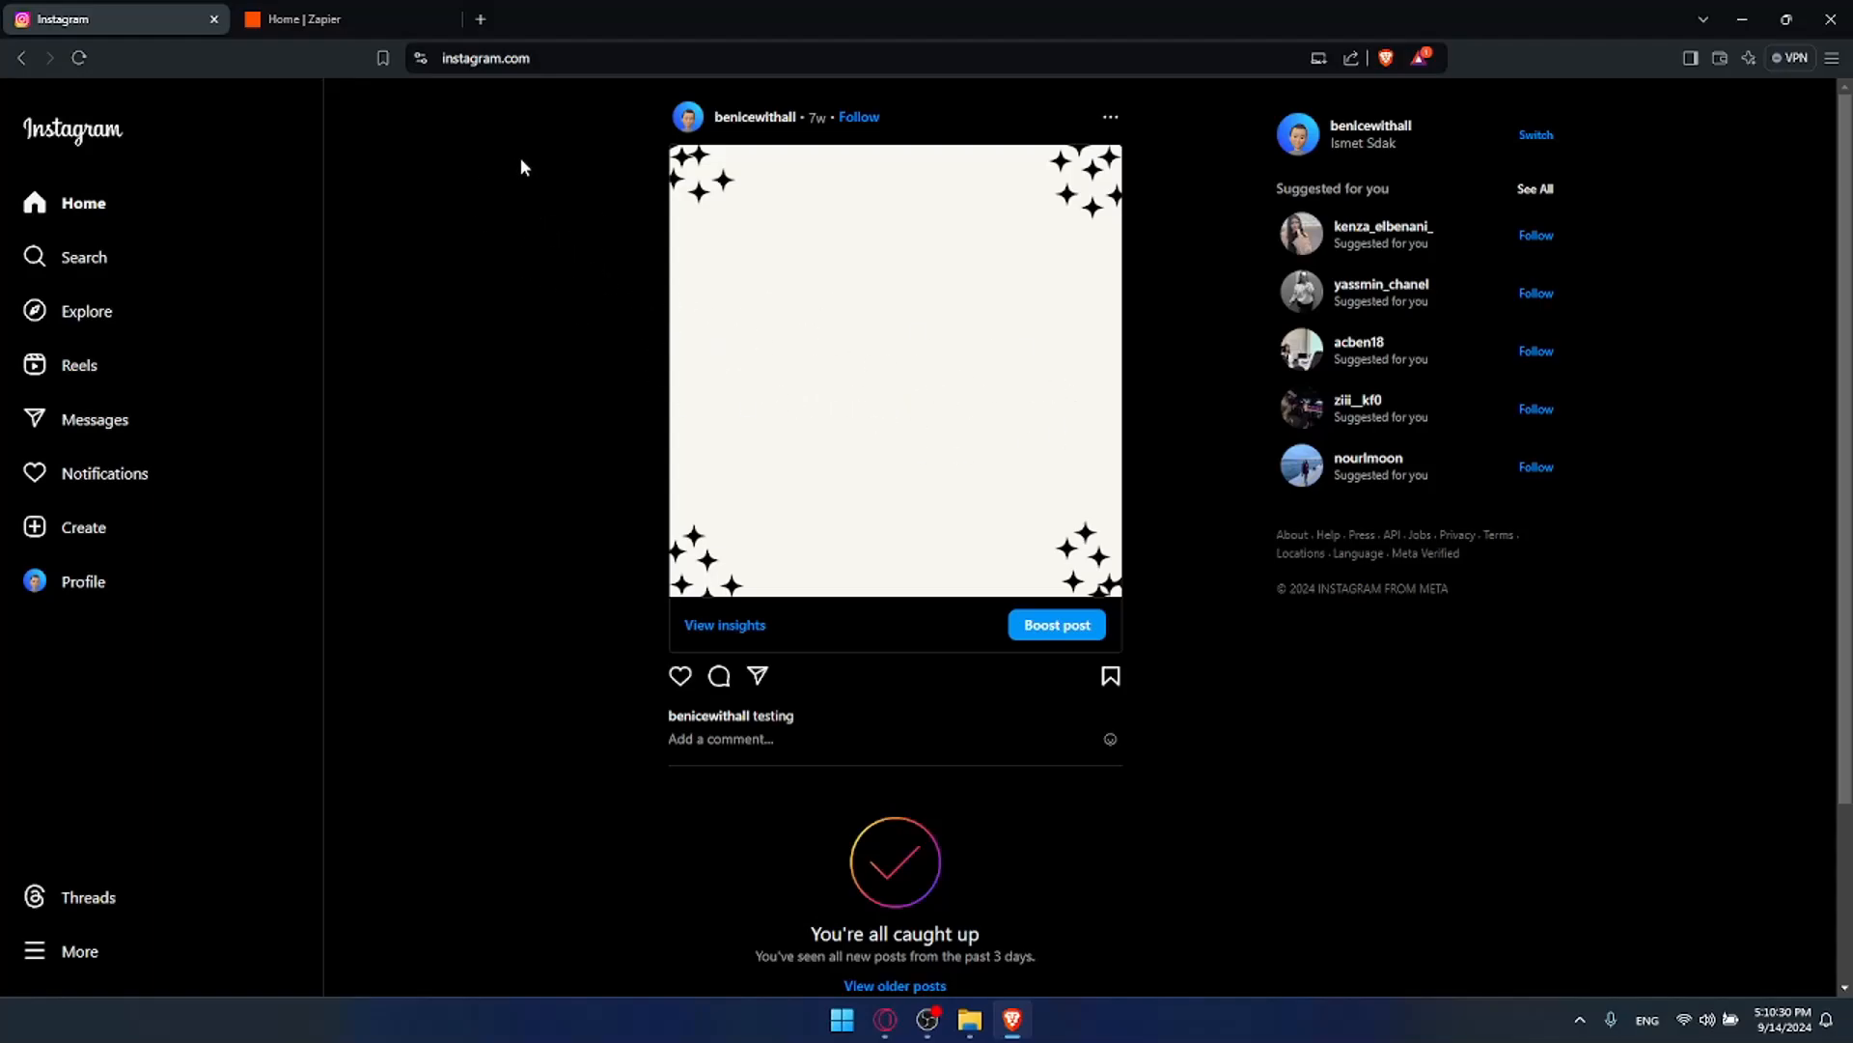
pyautogui.click(381, 14)
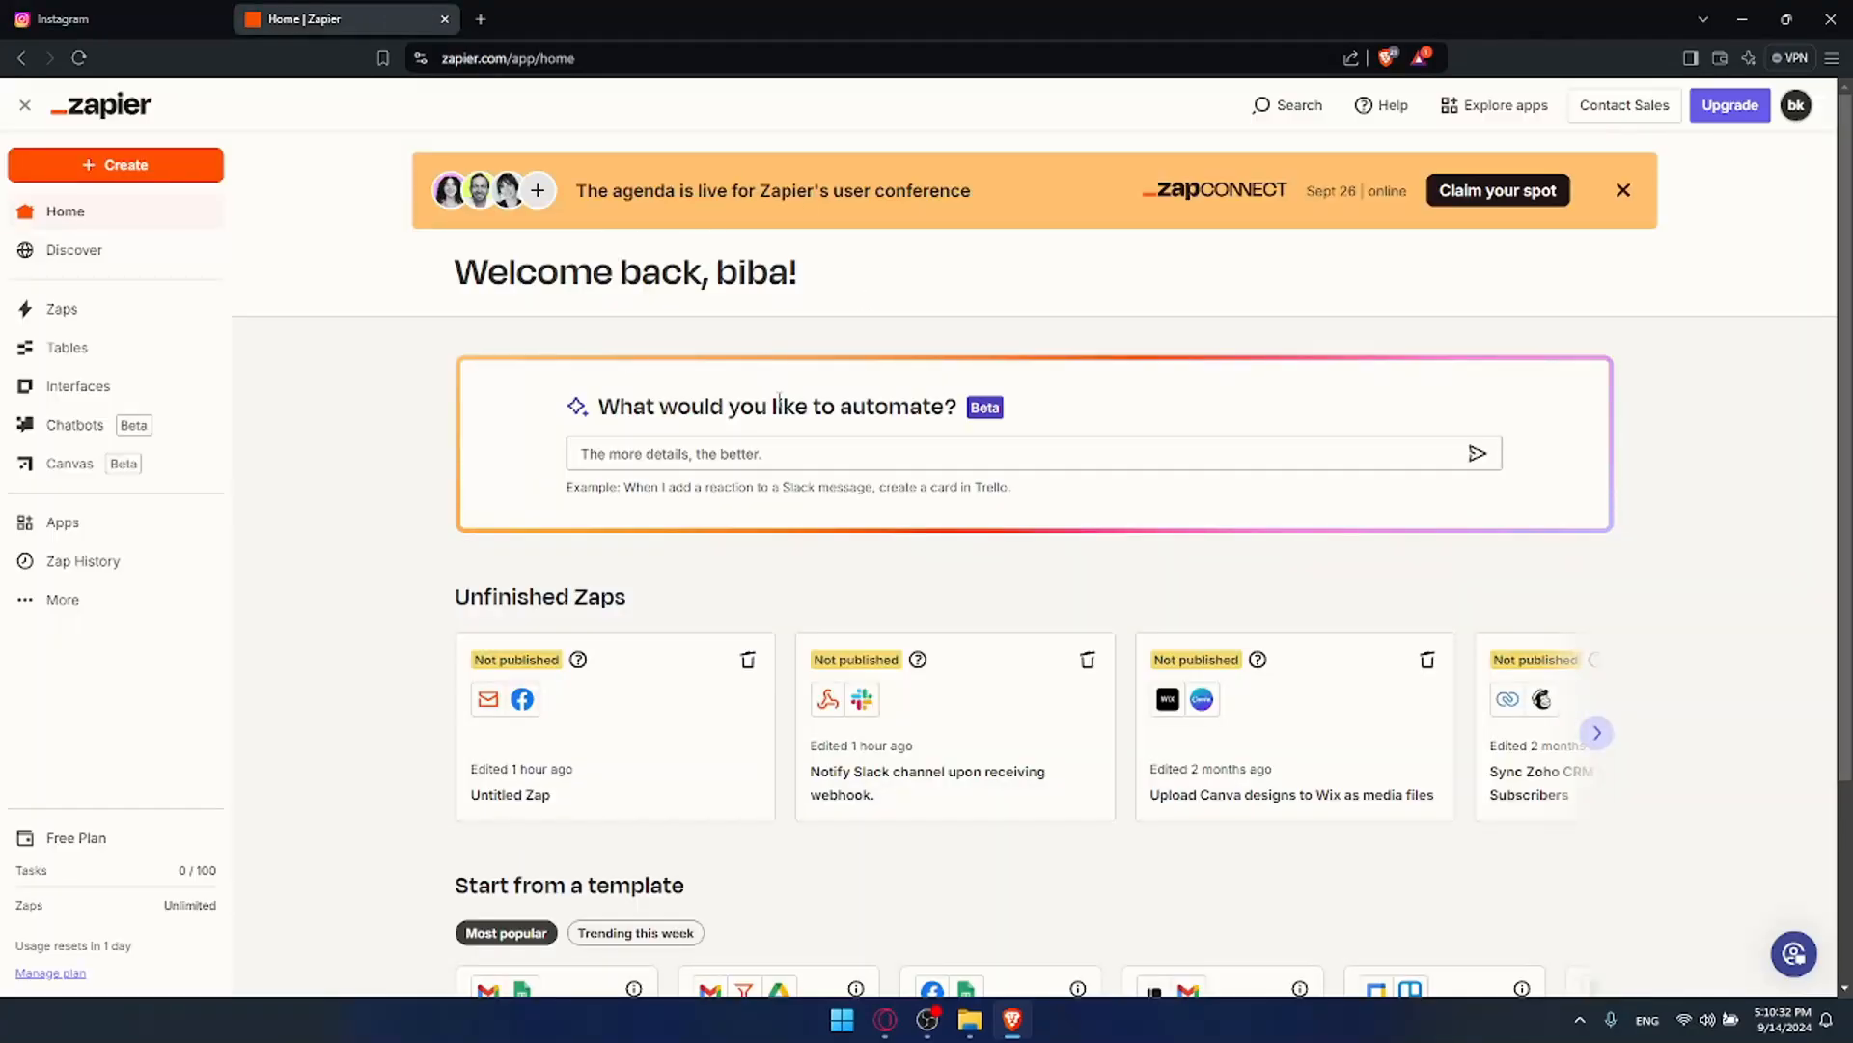
pyautogui.click(124, 17)
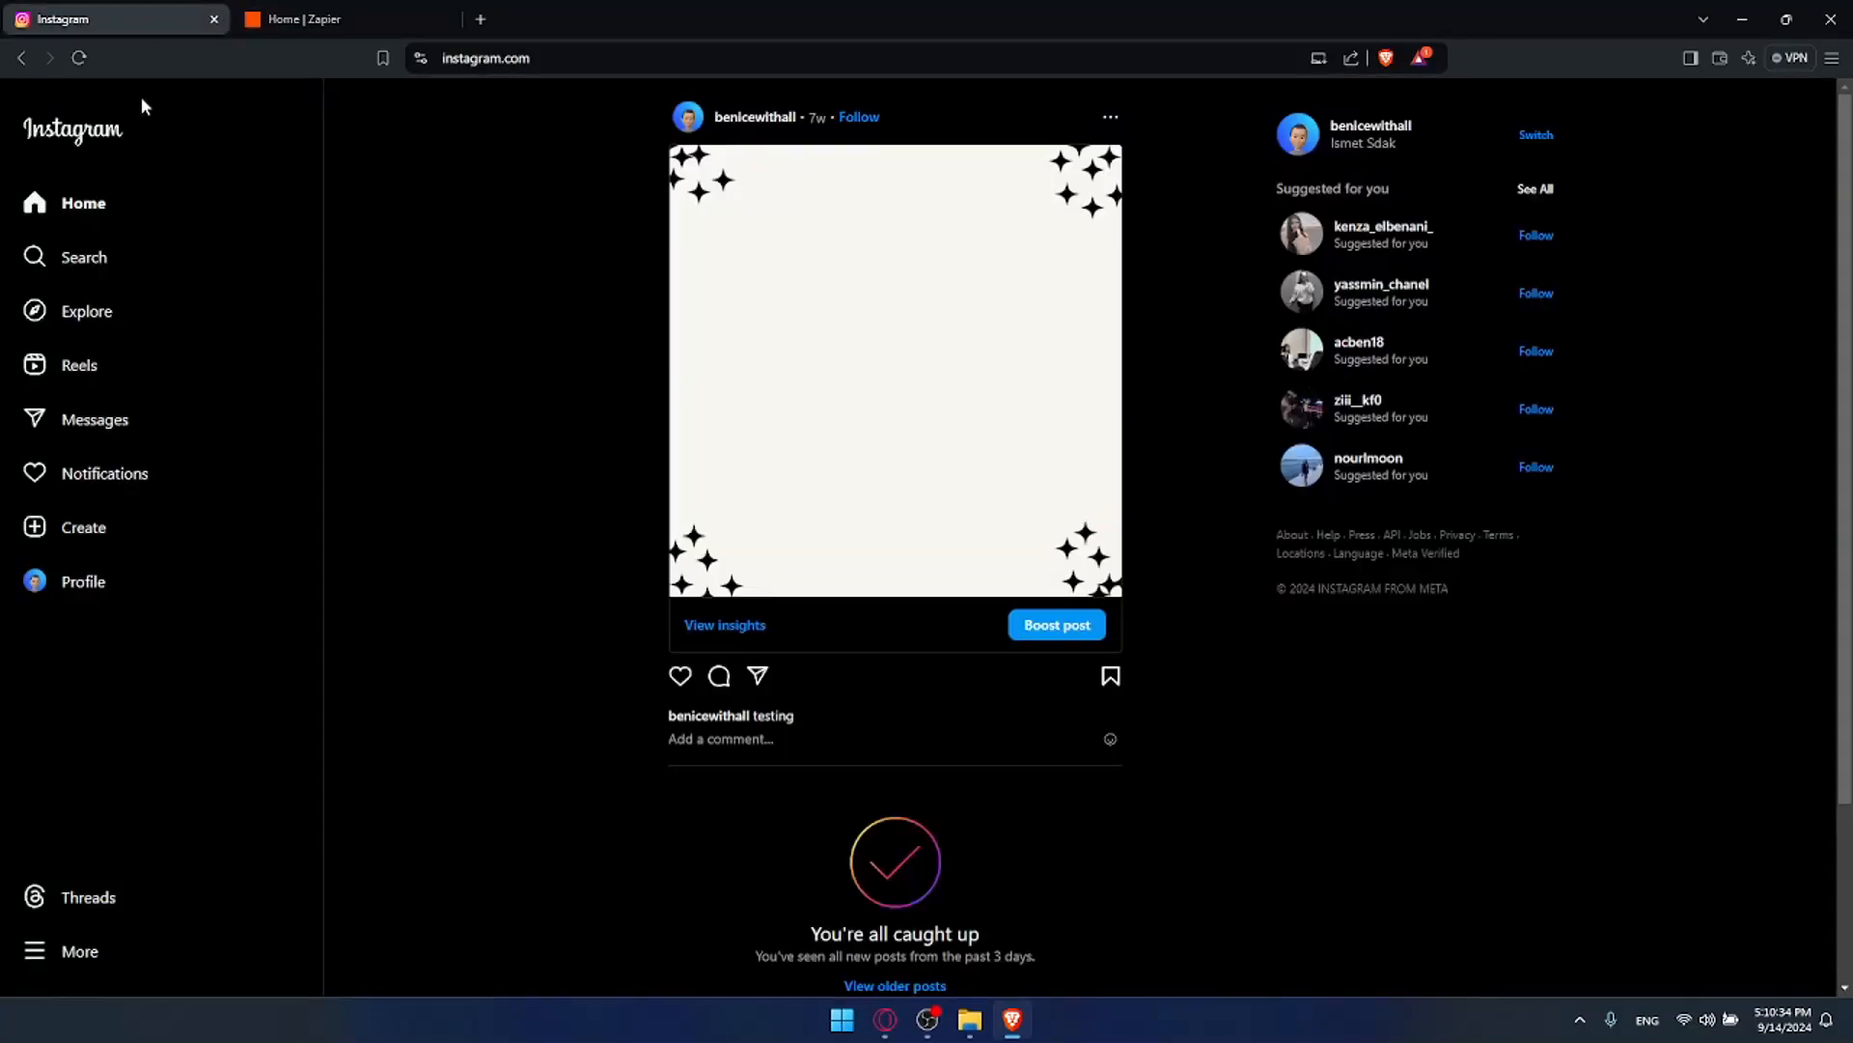
pyautogui.click(87, 579)
pyautogui.click(391, 22)
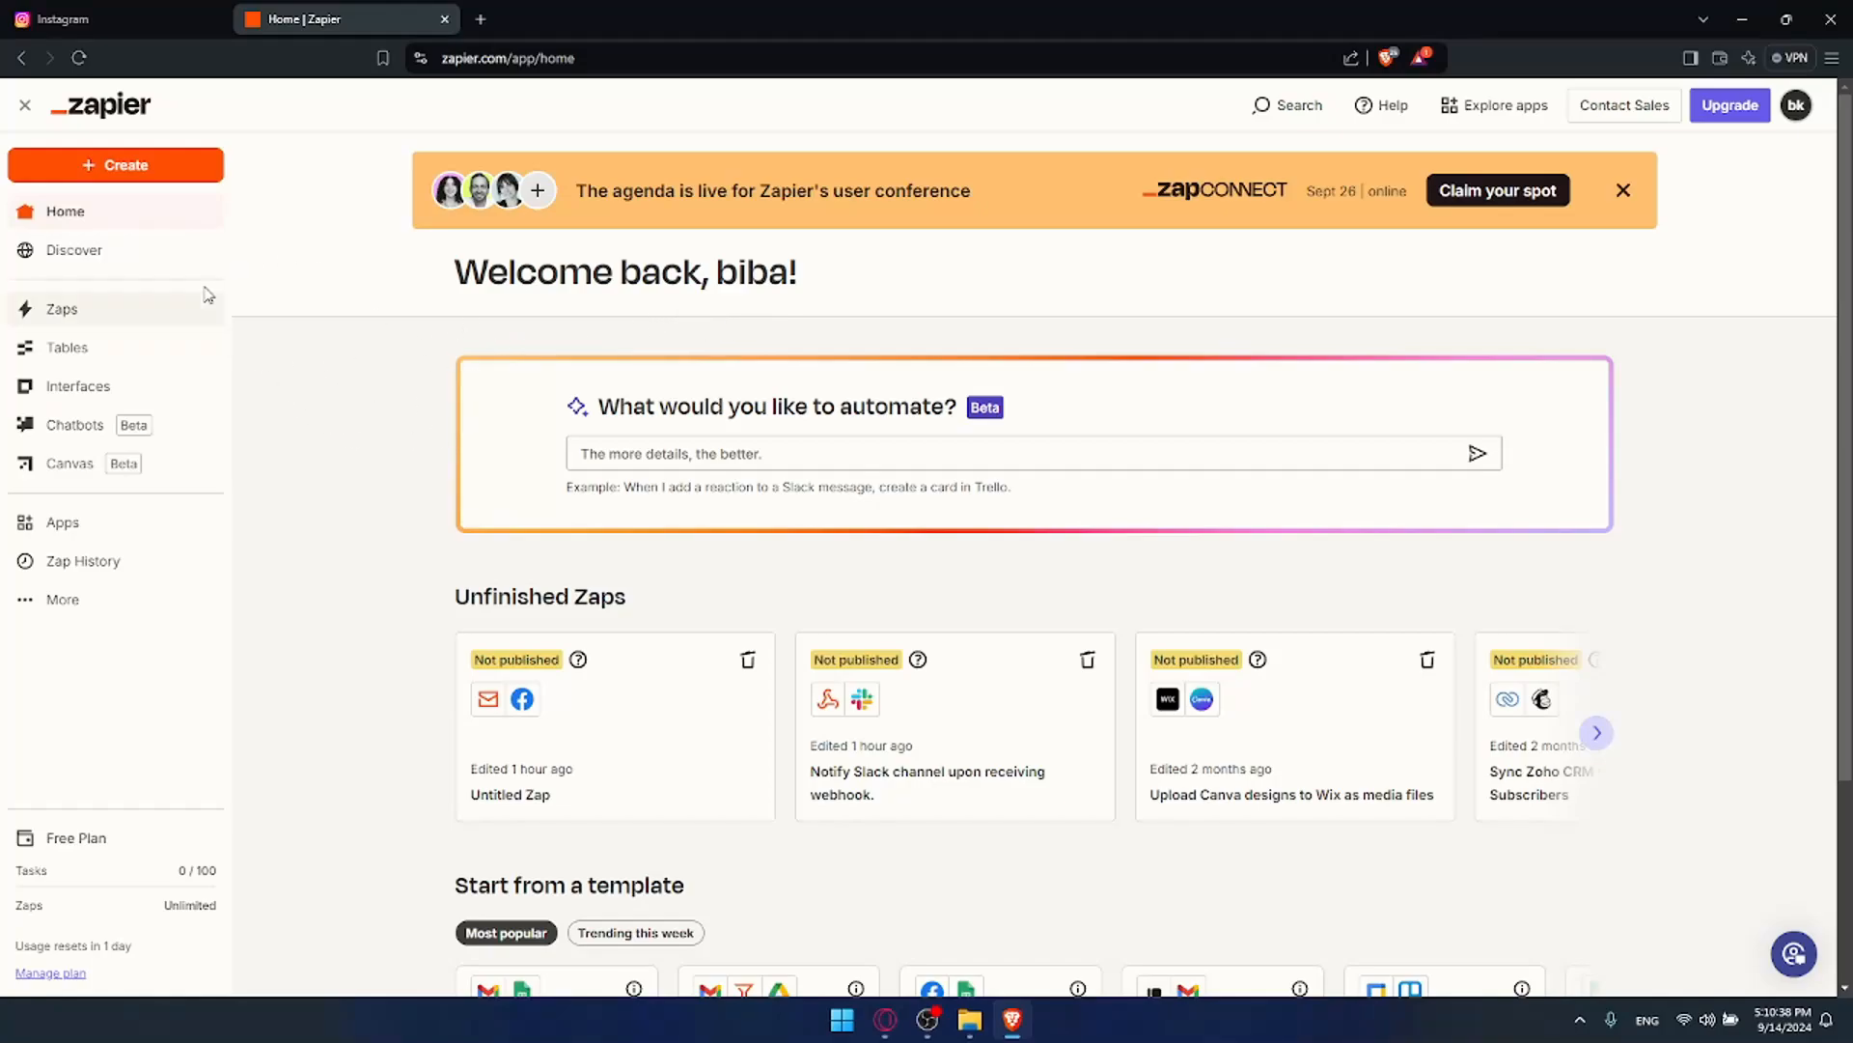
# Step: Search Zapier's Apps page for 'instagram'
pyautogui.click(89, 532)
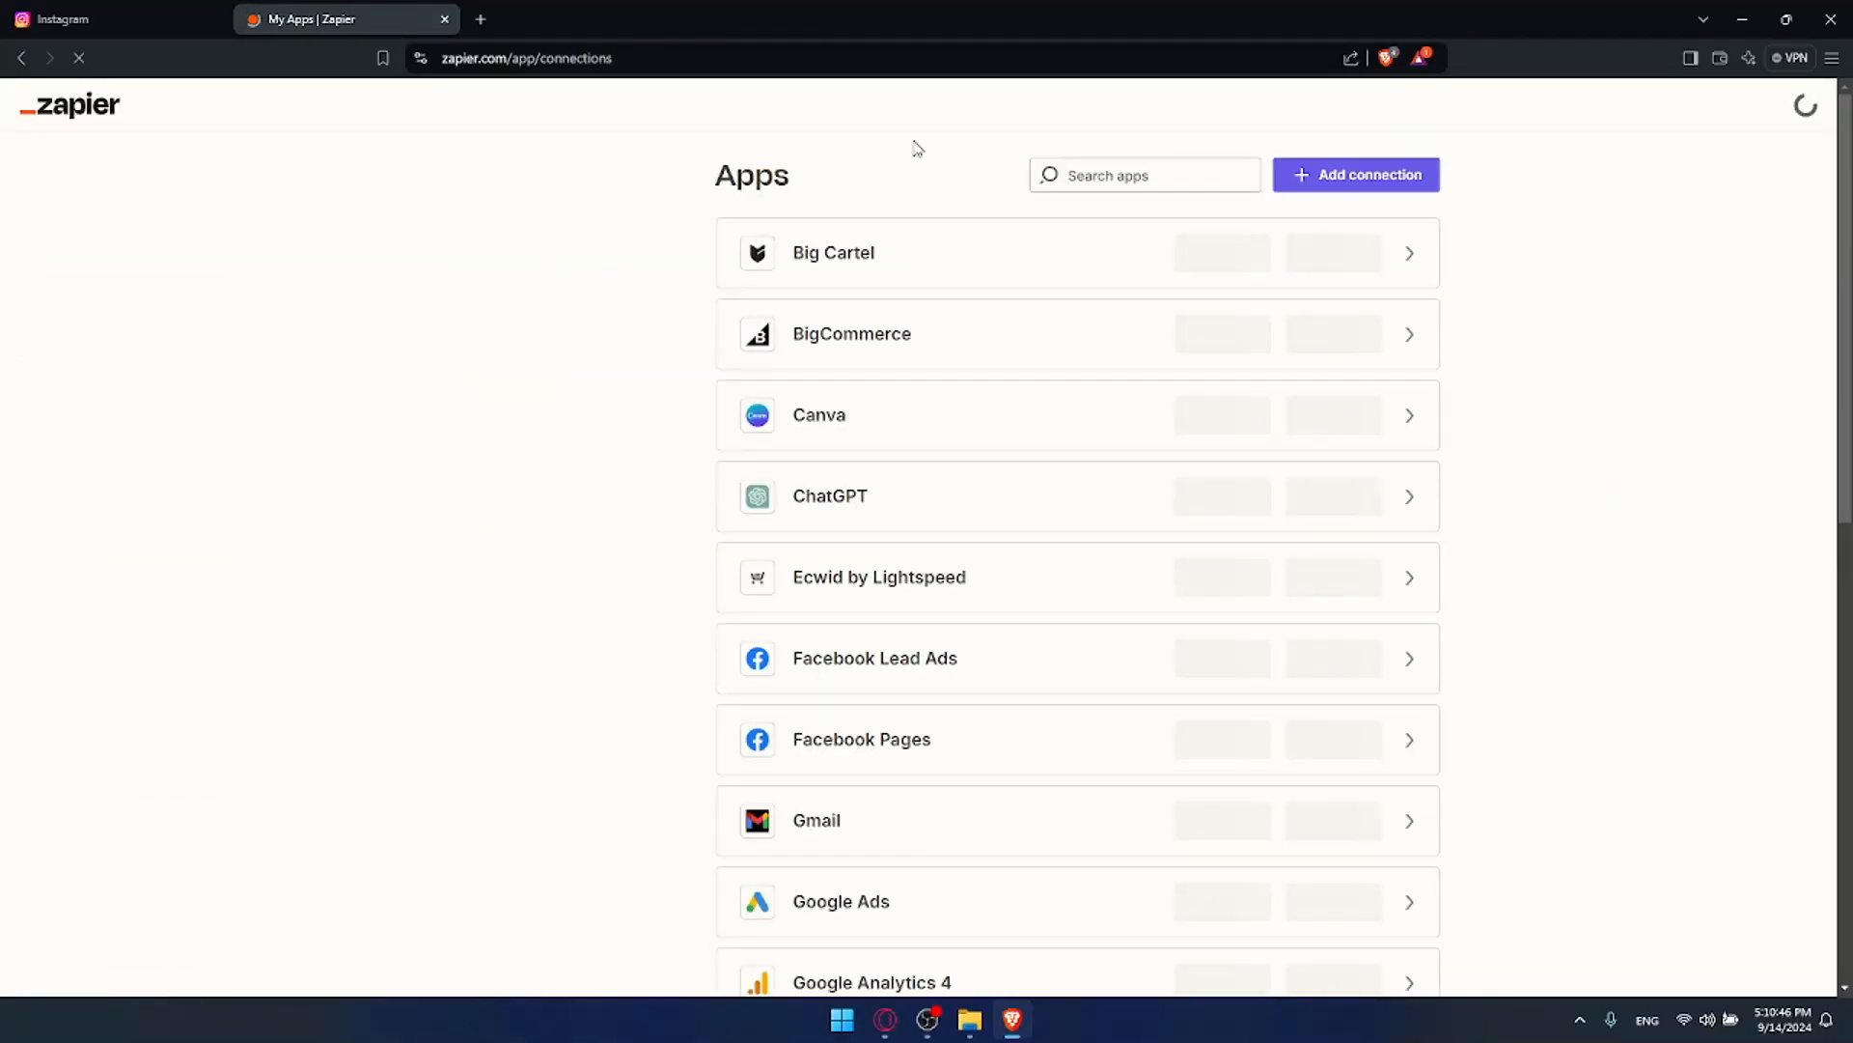
pyautogui.click(1225, 171)
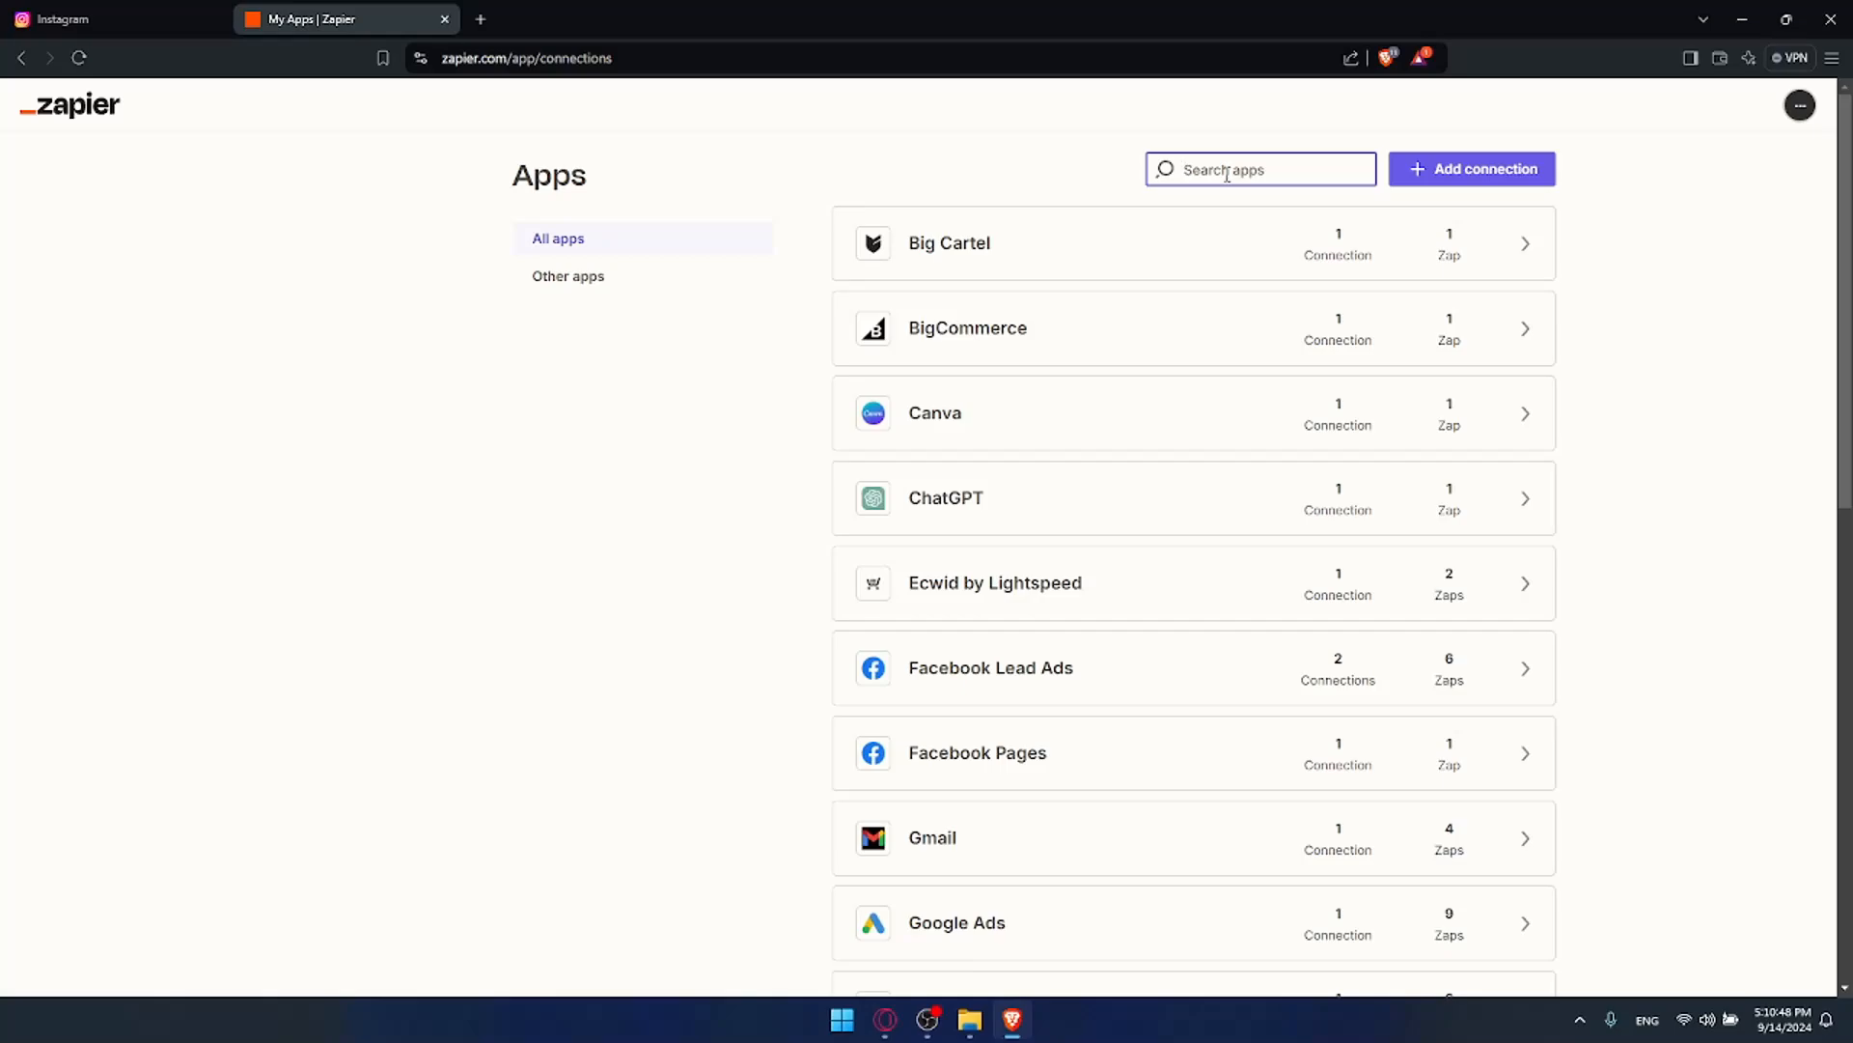
pyautogui.write('instagr')
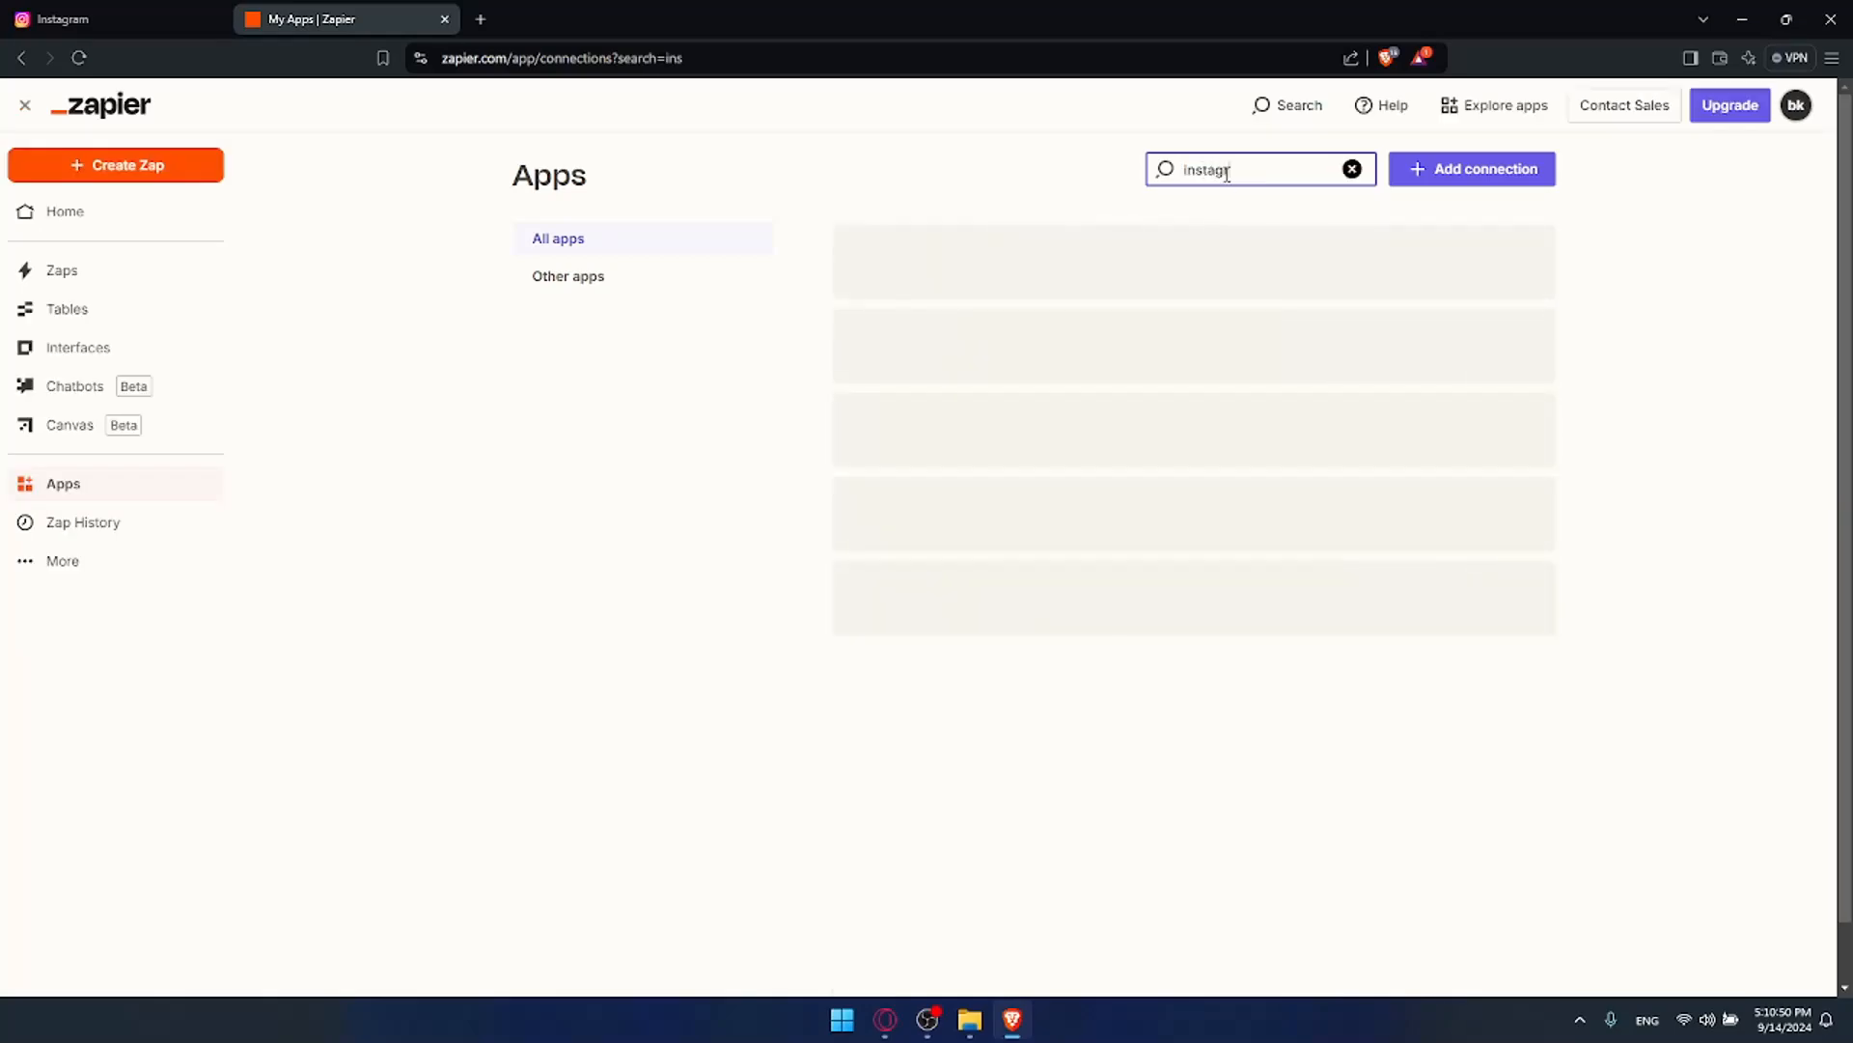
pyautogui.write('am')
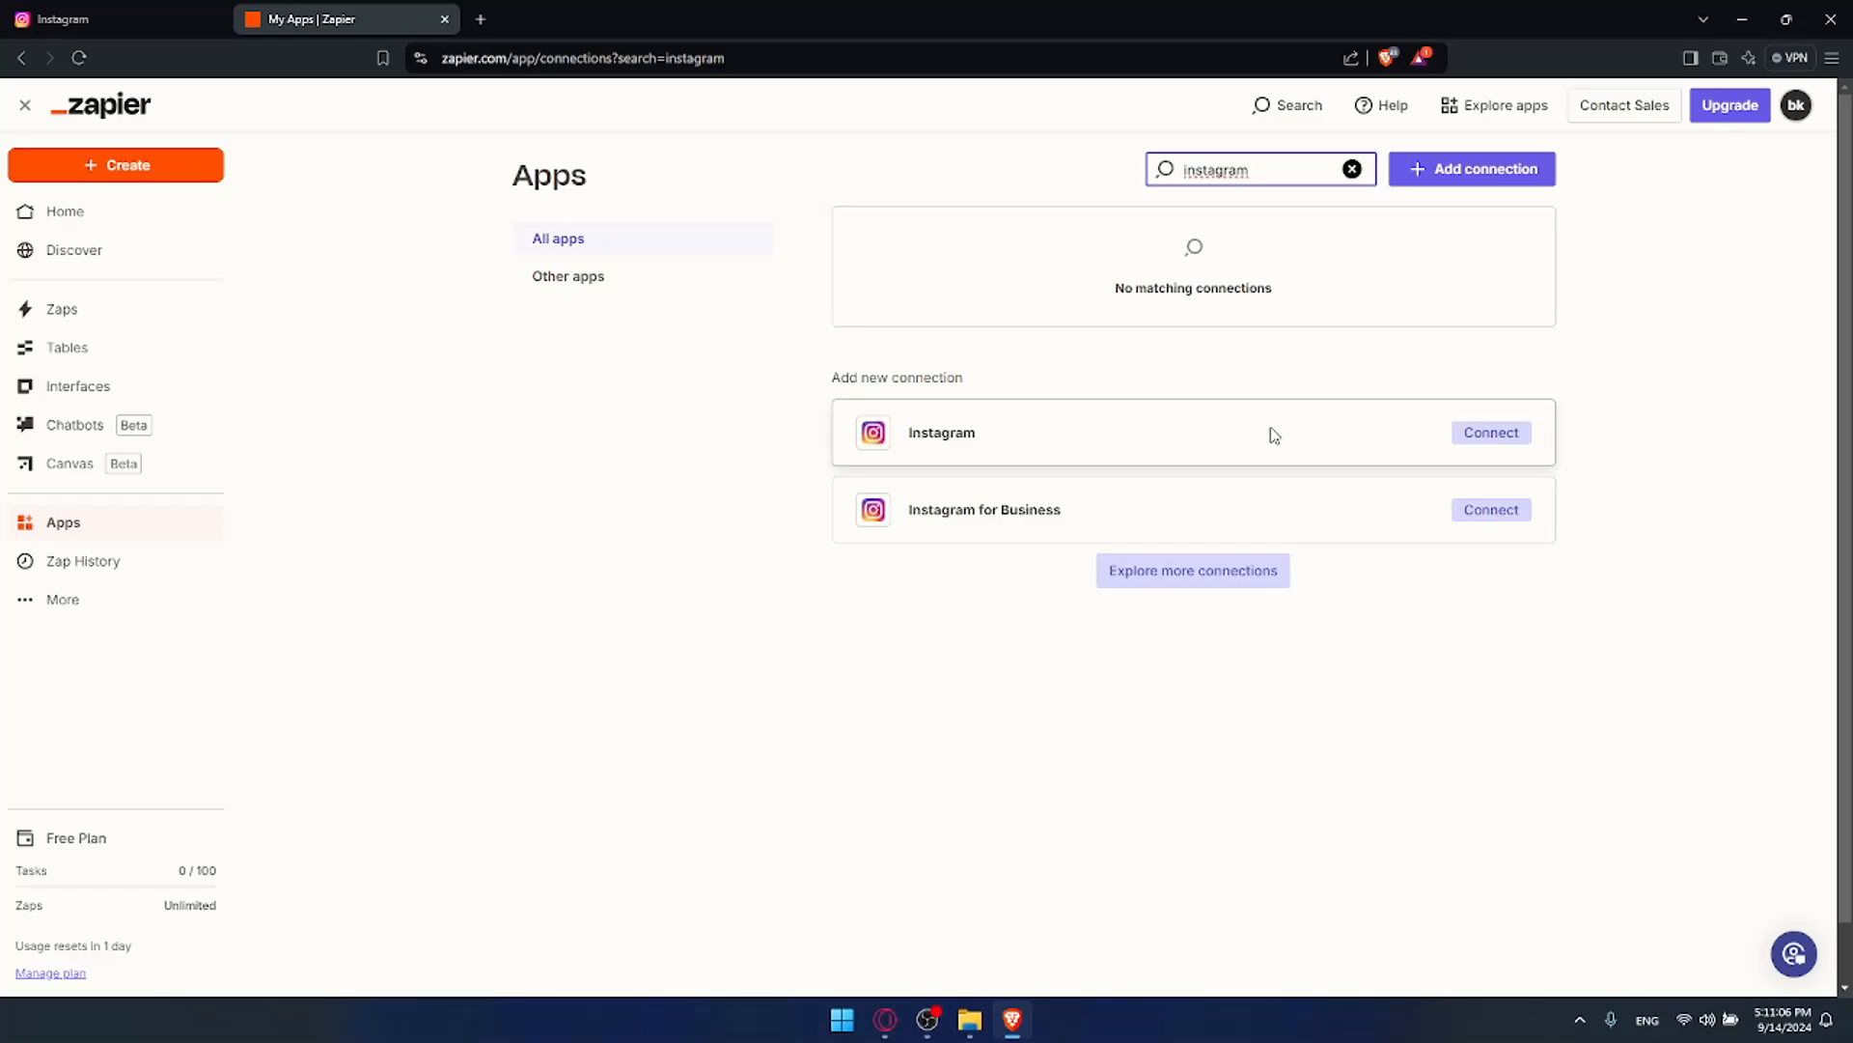
# Step: Start the Instagram connection and bring its authorization pop-up to the front
pyautogui.click(1459, 440)
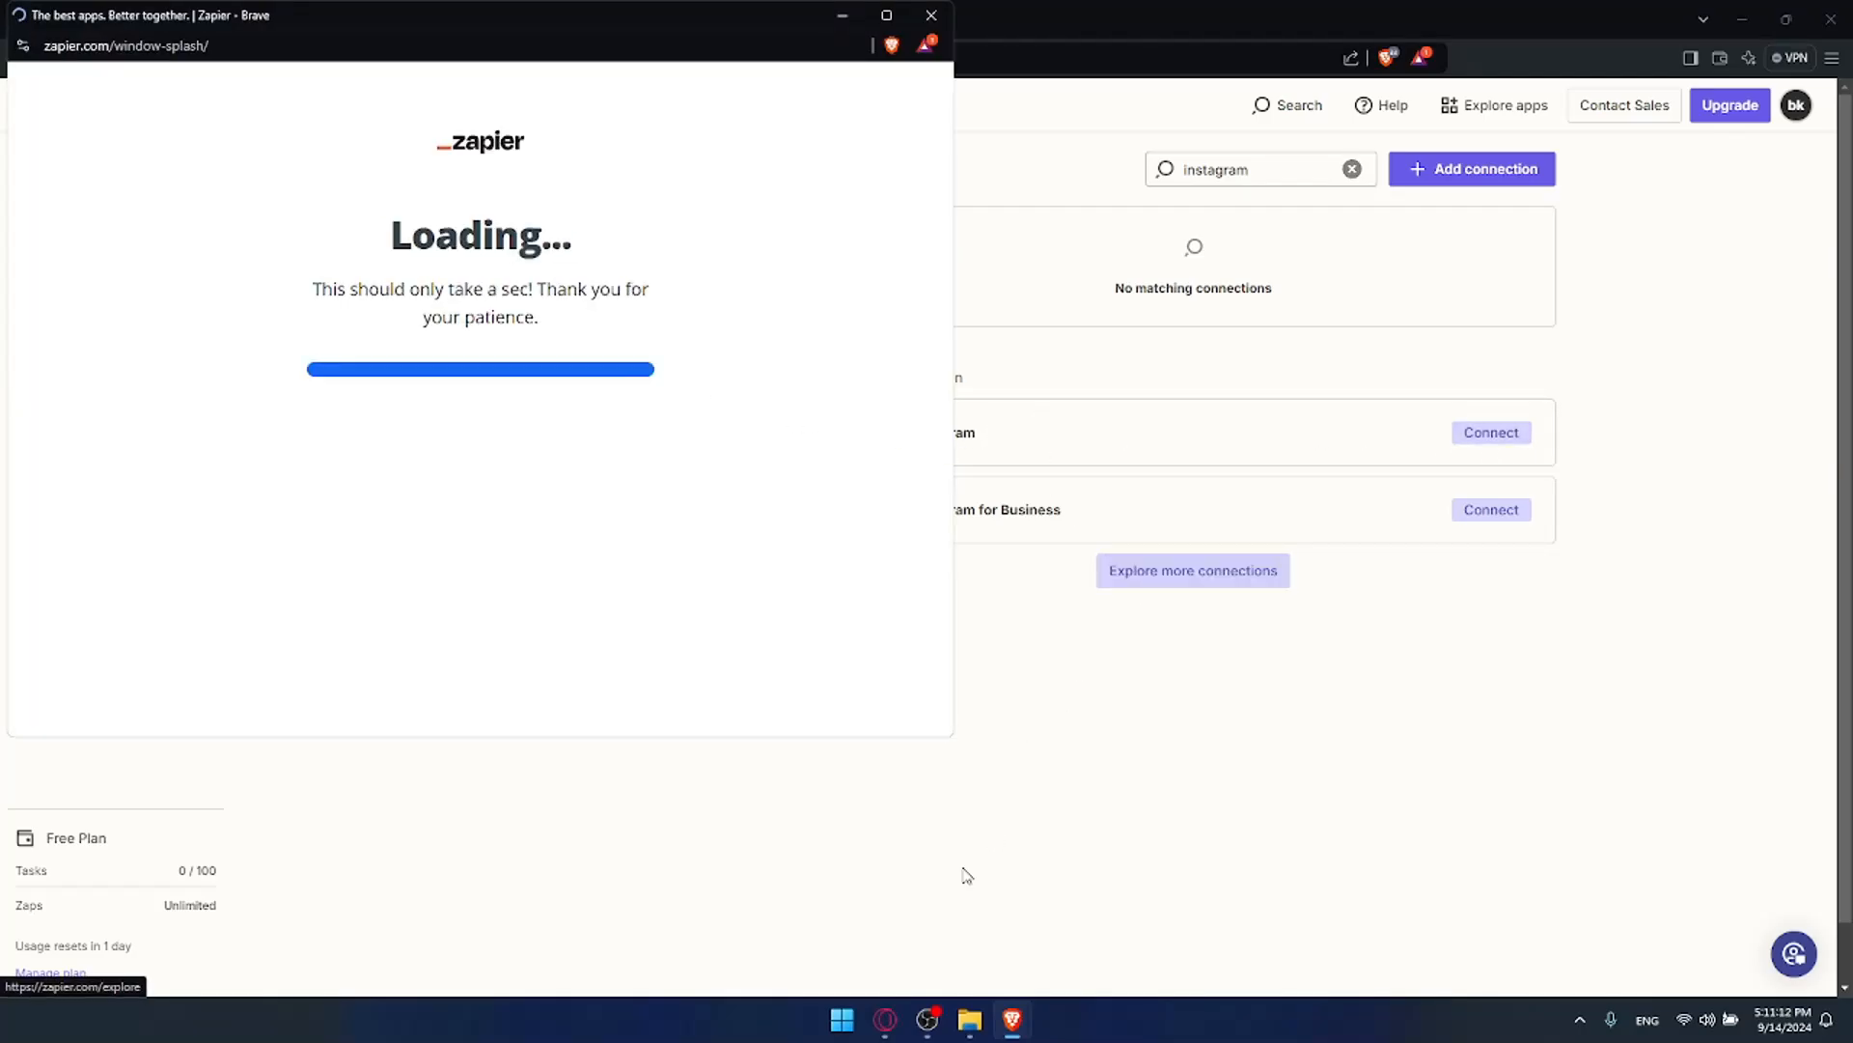
pyautogui.click(1025, 652)
pyautogui.click(99, 19)
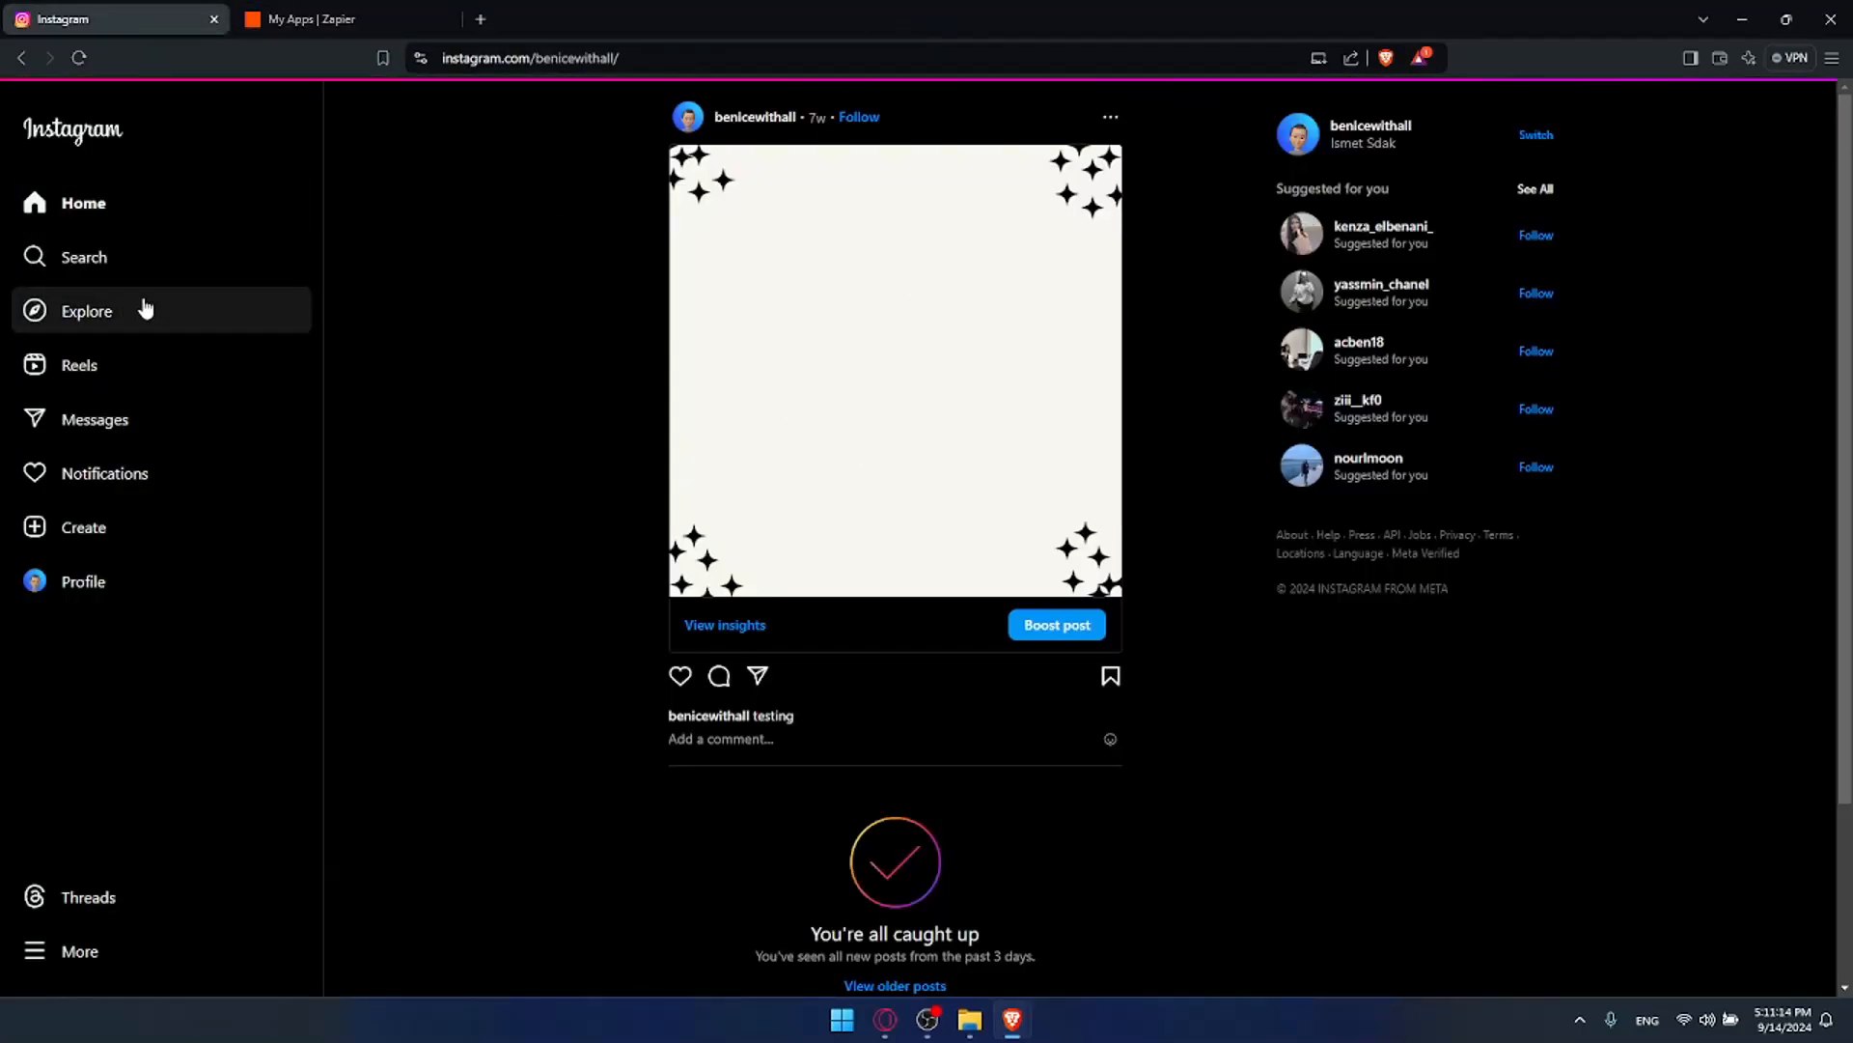
pyautogui.click(339, 17)
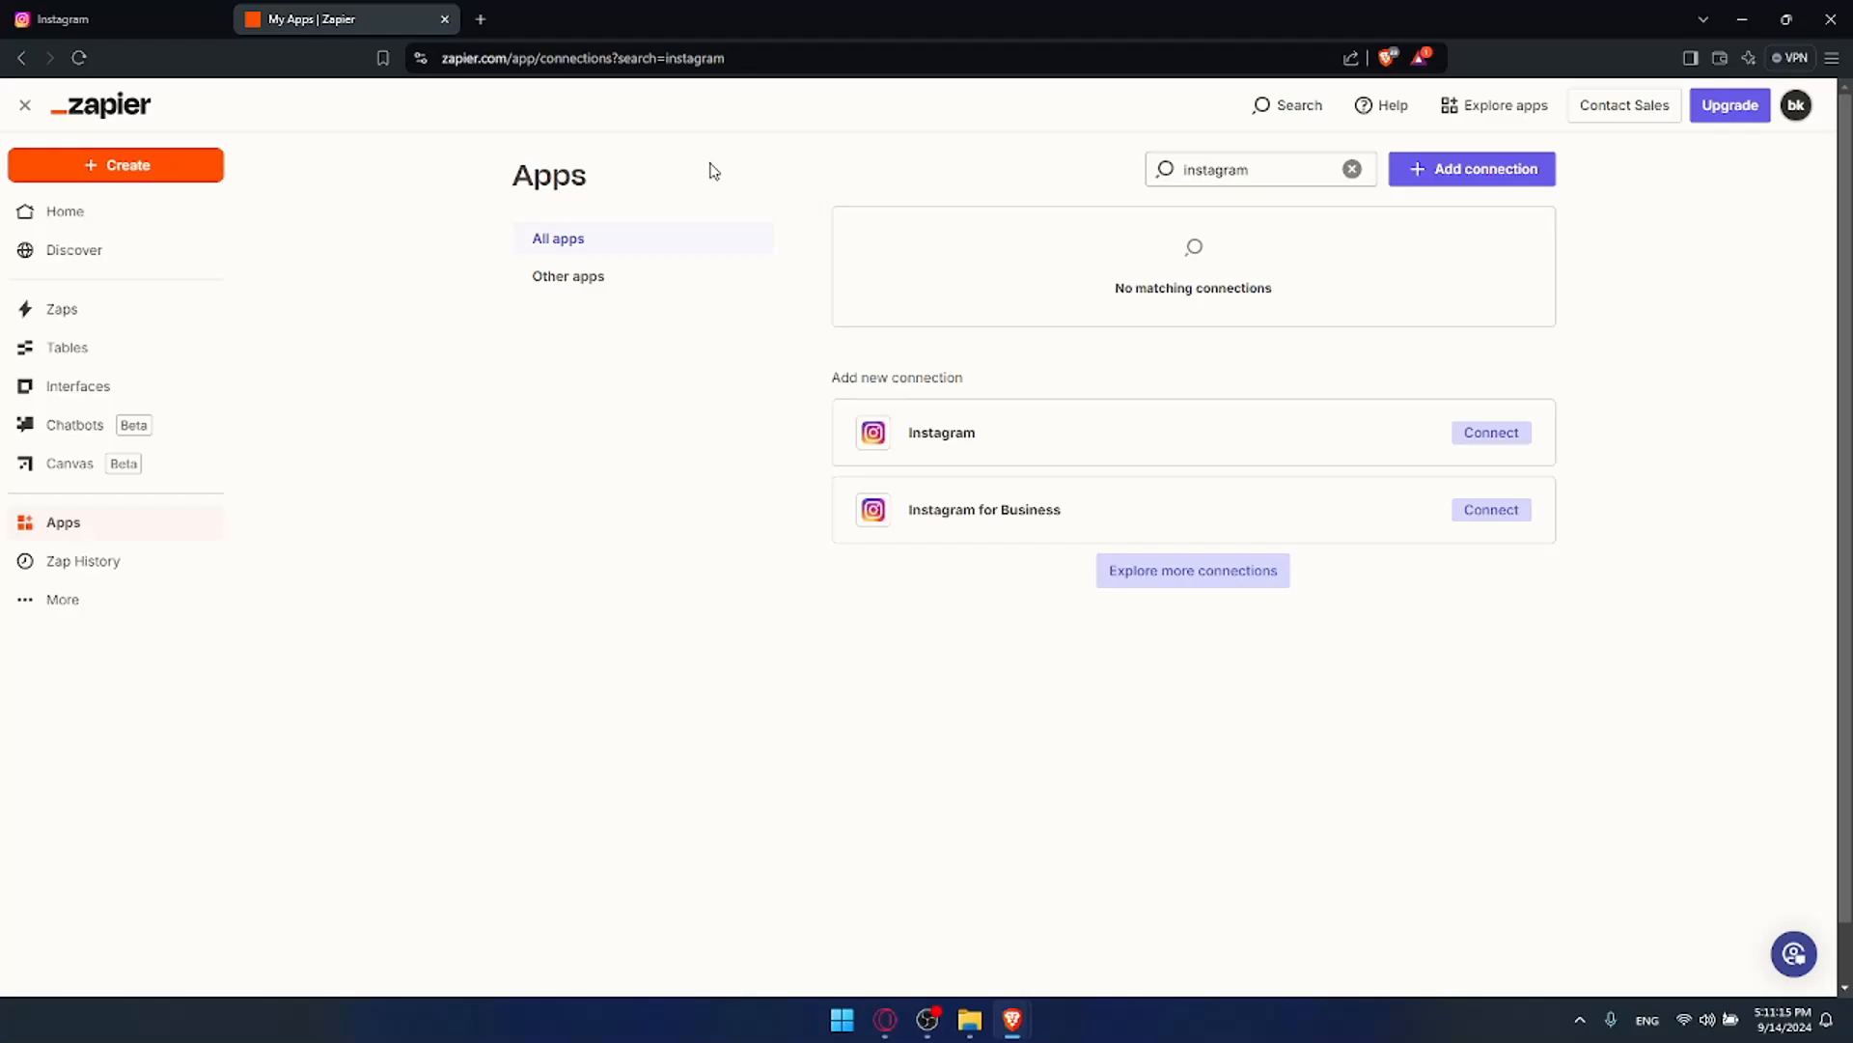
pyautogui.moveTo(1012, 1020)
pyautogui.click(1076, 912)
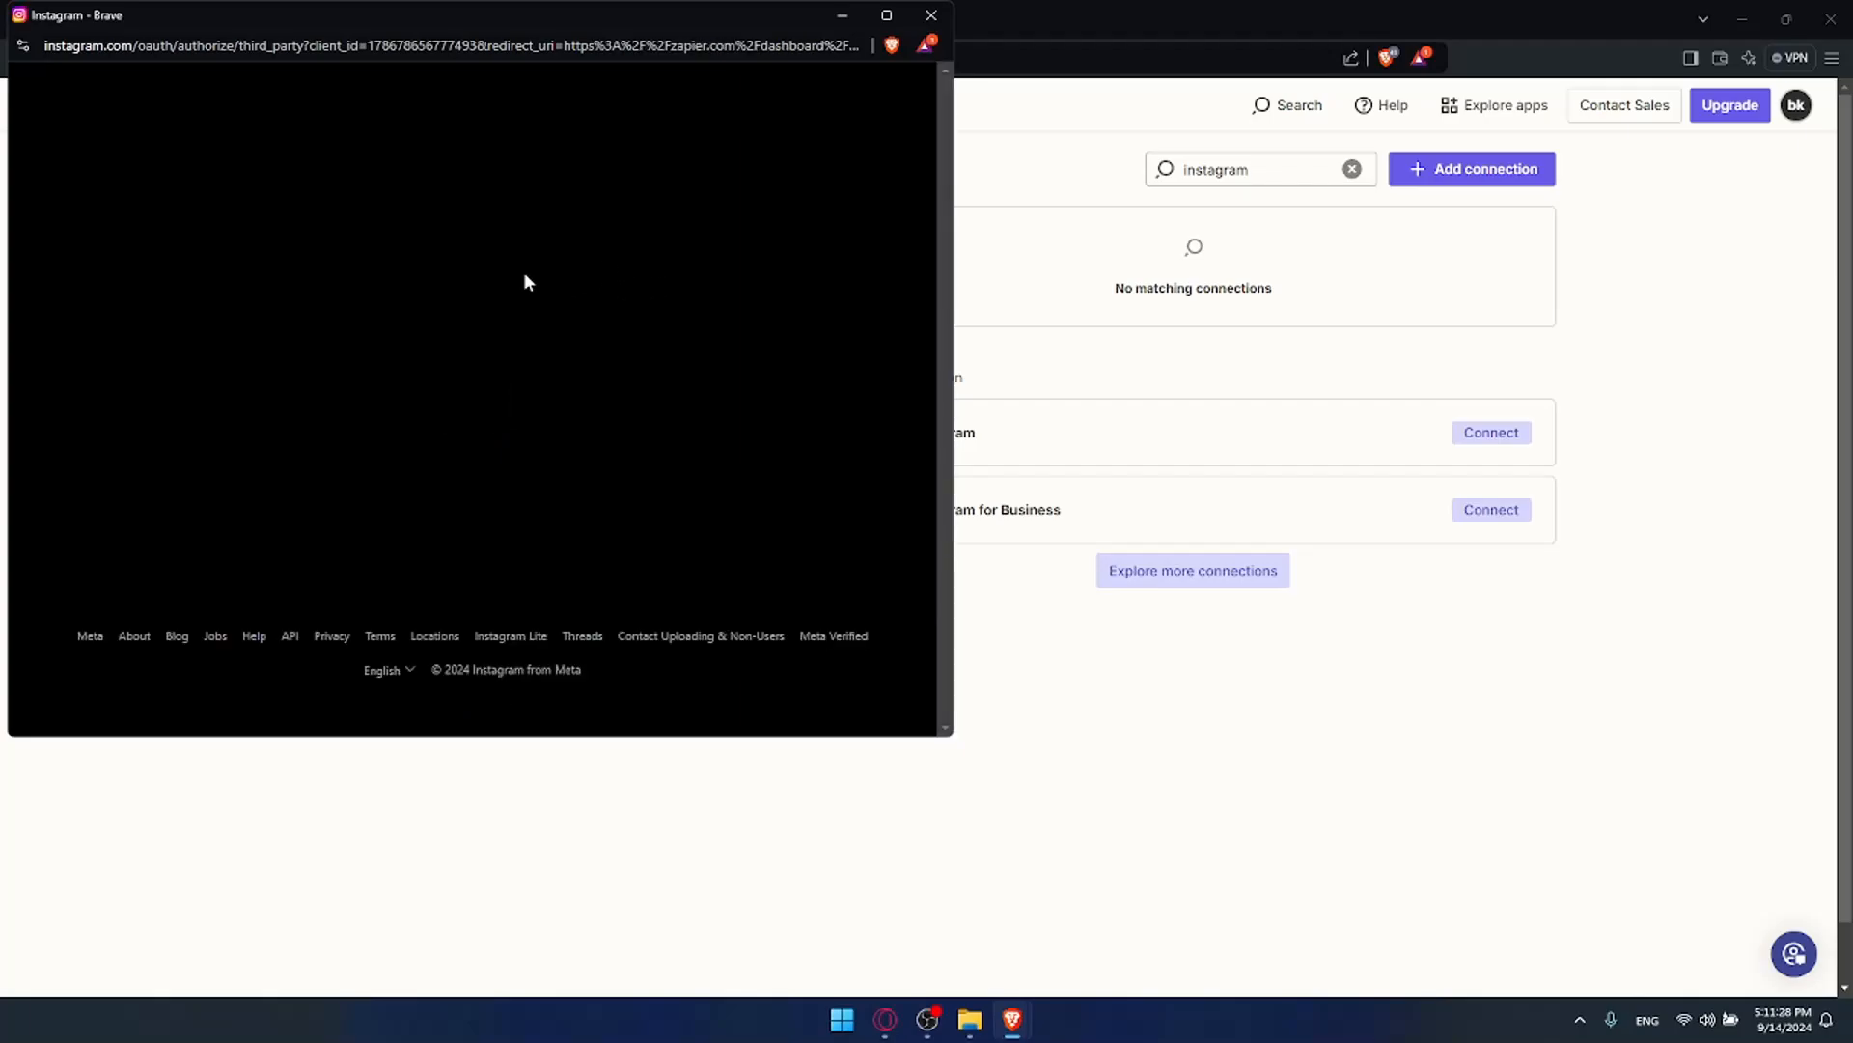
# Step: Review the requested Instagram permissions and allow Zapier access to the account
pyautogui.scroll(-1, 368, 304)
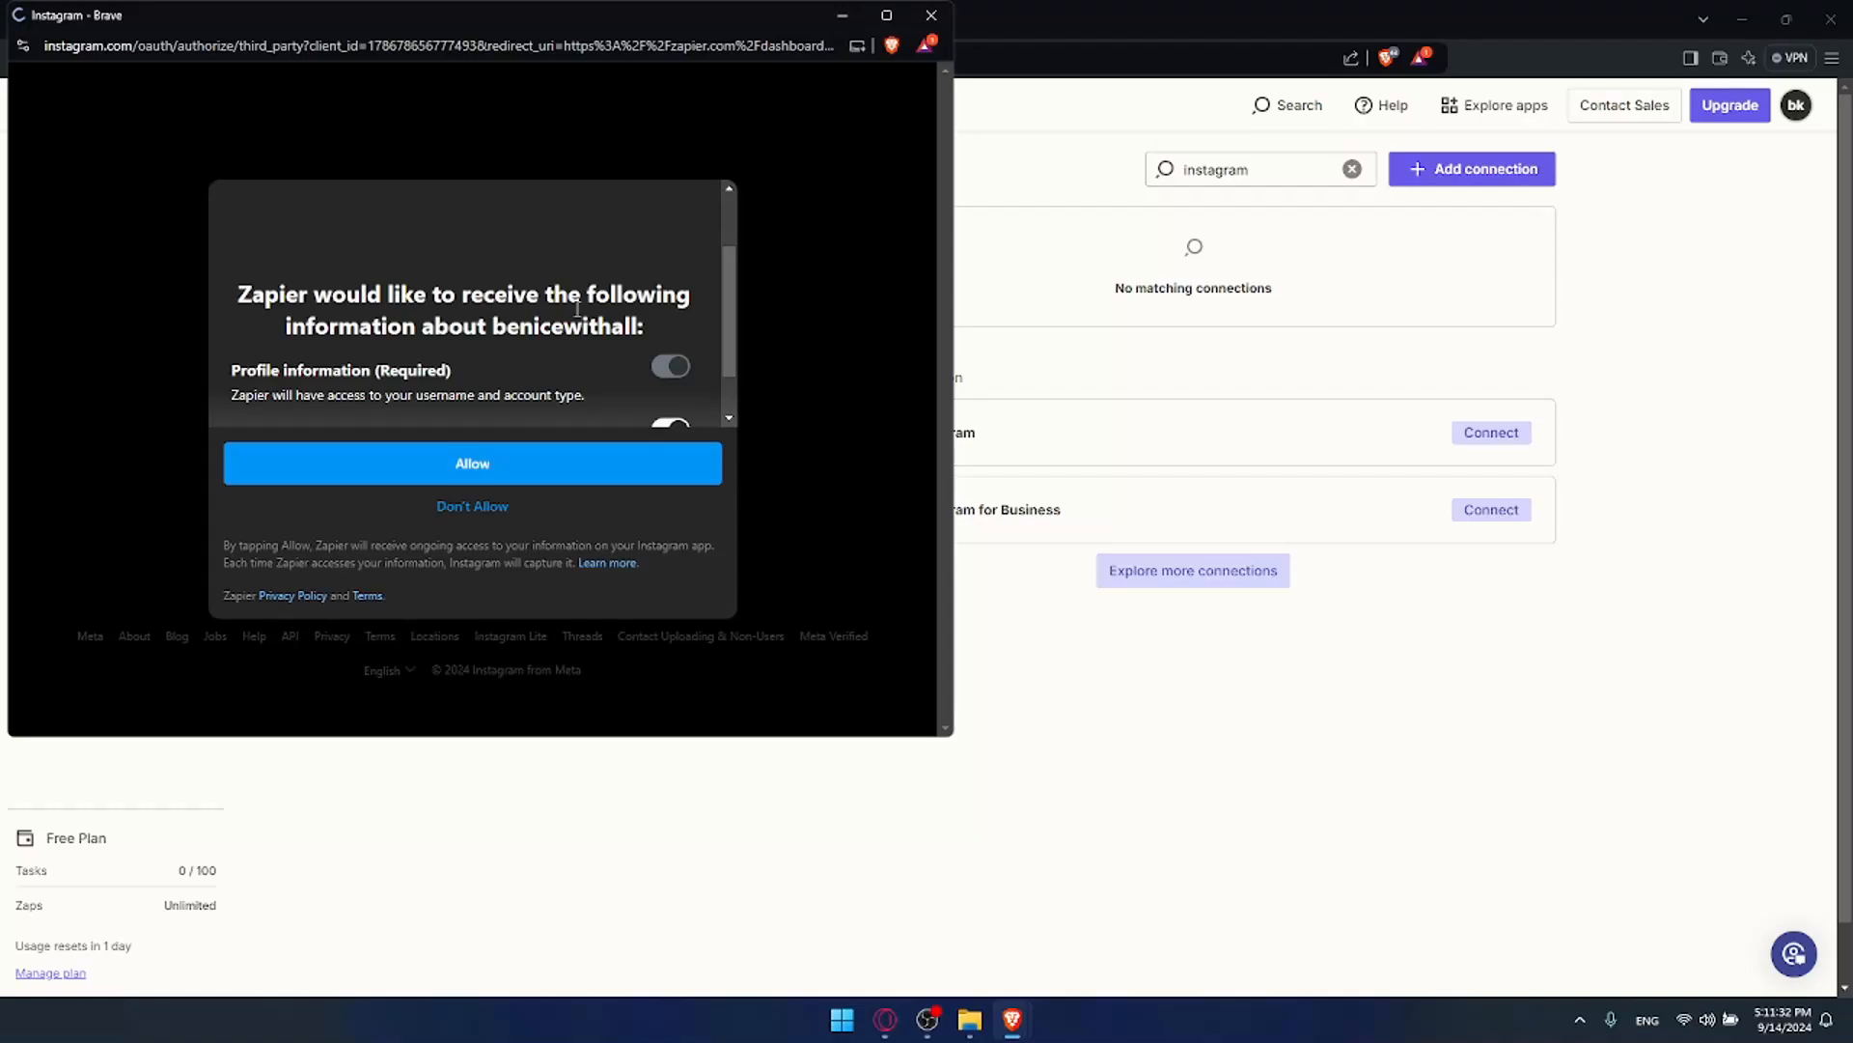
pyautogui.scroll(-1, 561, 307)
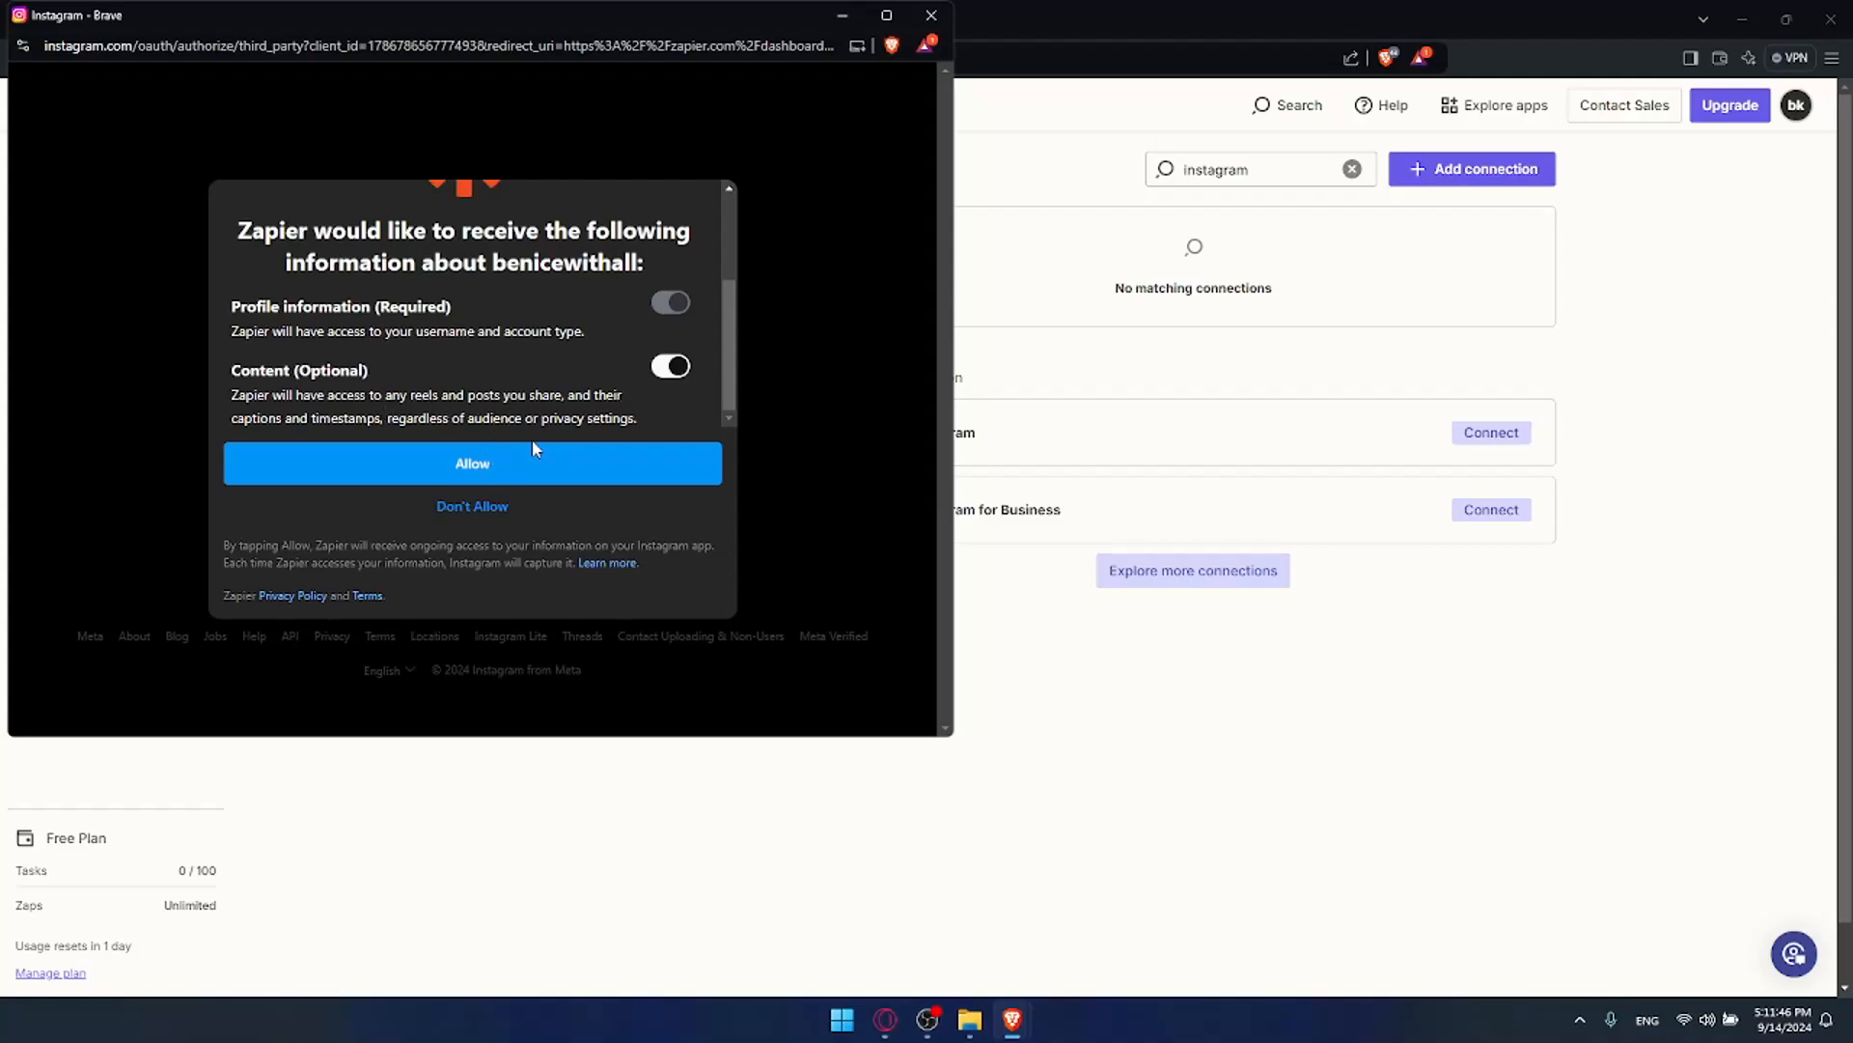
pyautogui.click(521, 465)
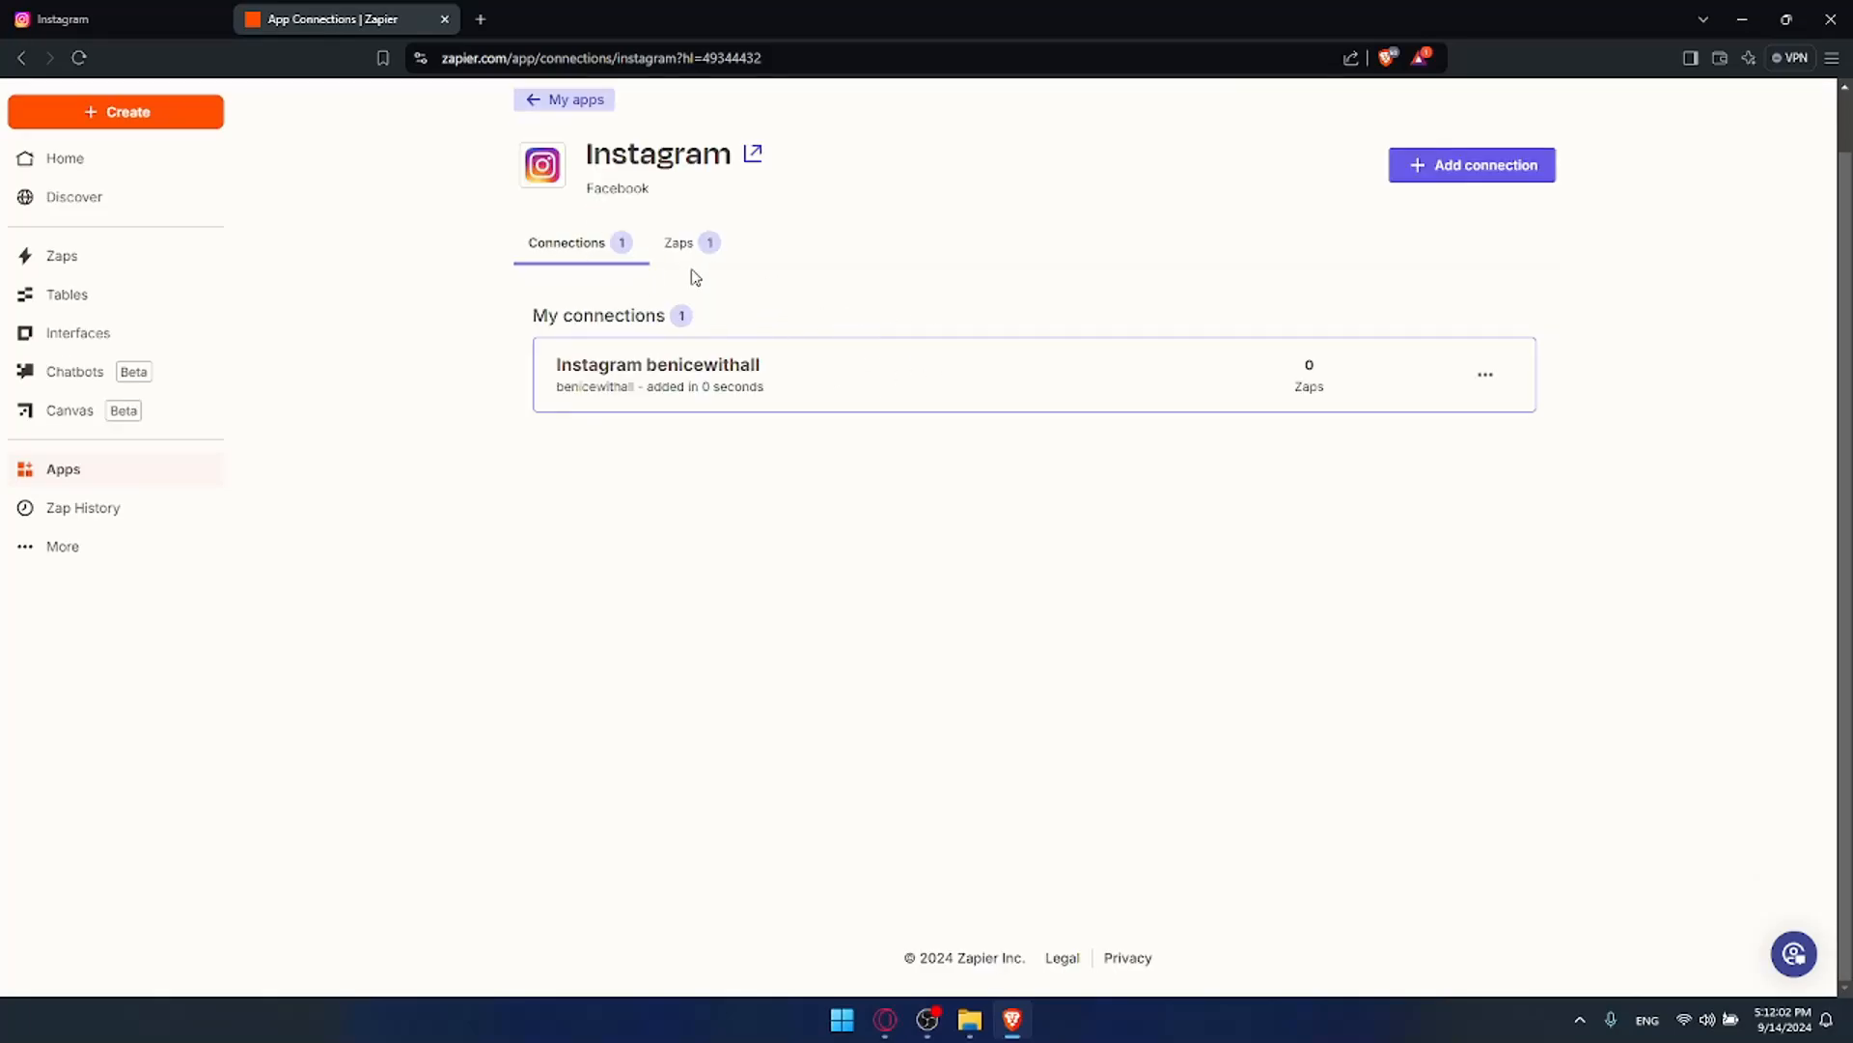
# Step: Close the Instagram tab, leaving Zapier Home open
pyautogui.click(64, 160)
pyautogui.click(107, 19)
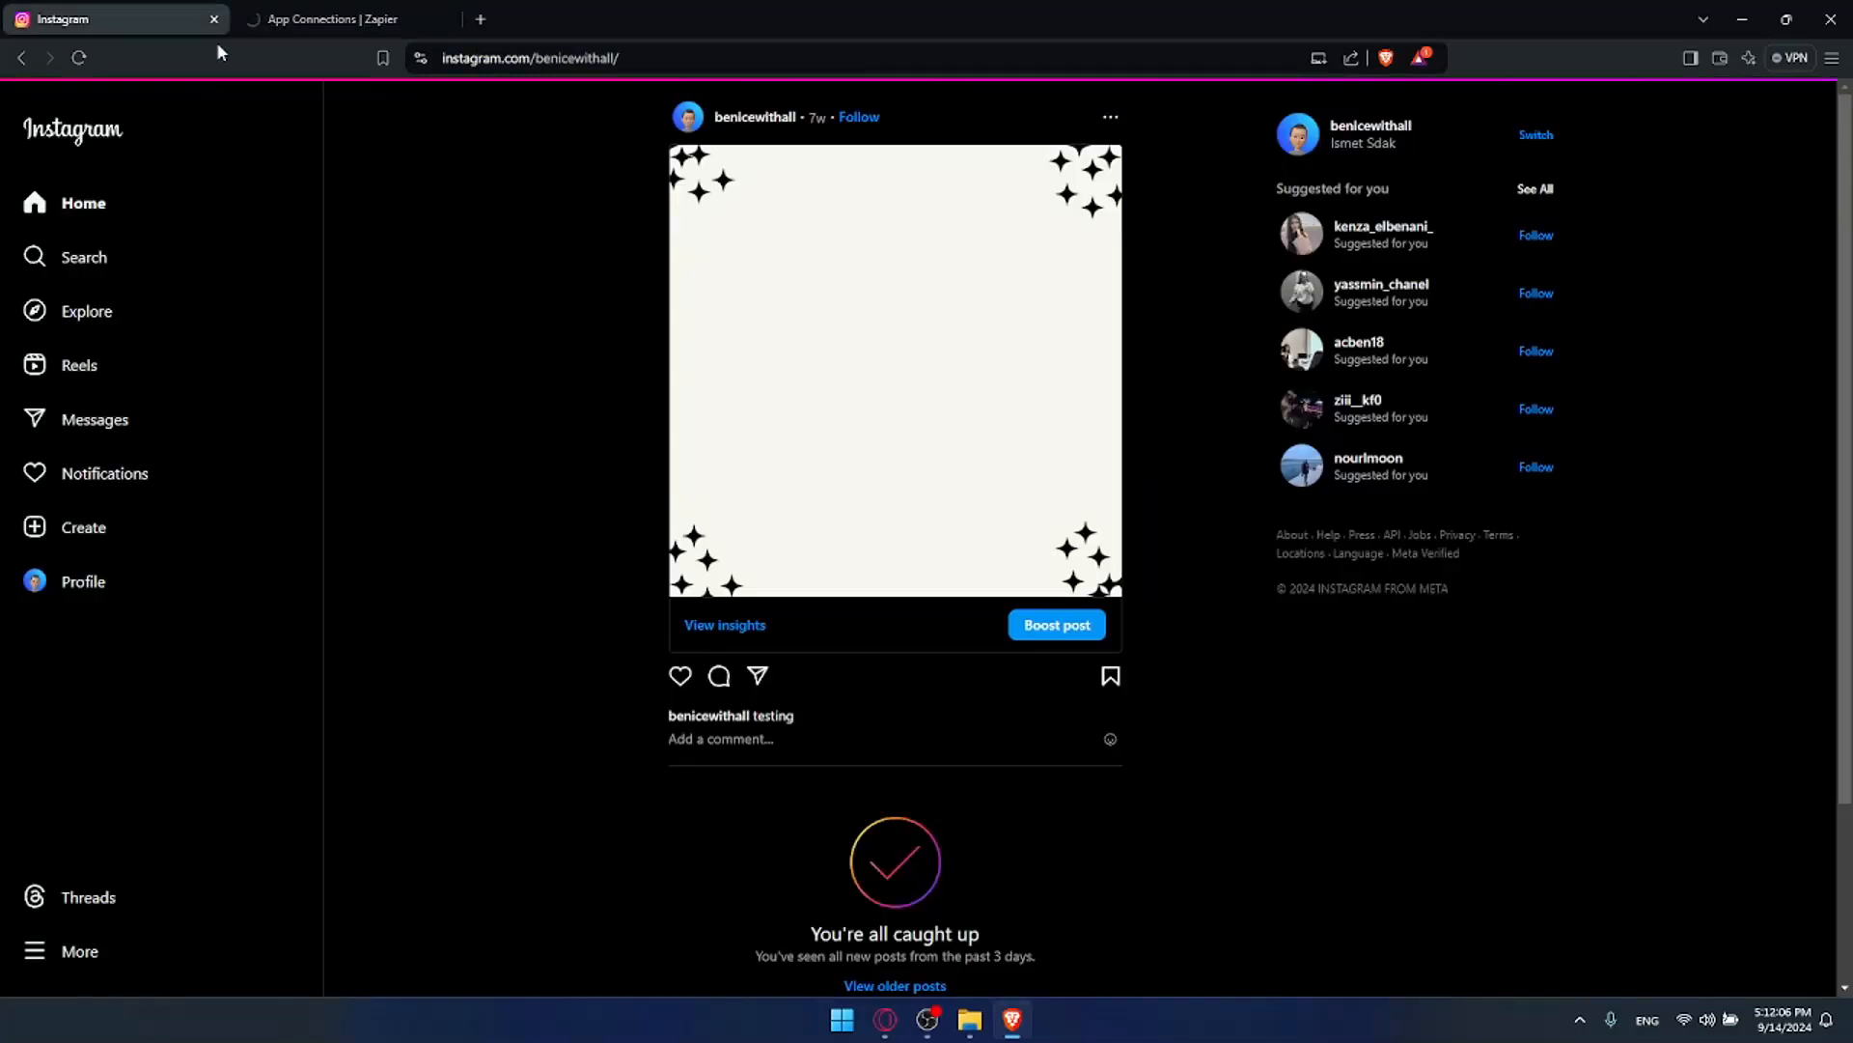
pyautogui.click(214, 19)
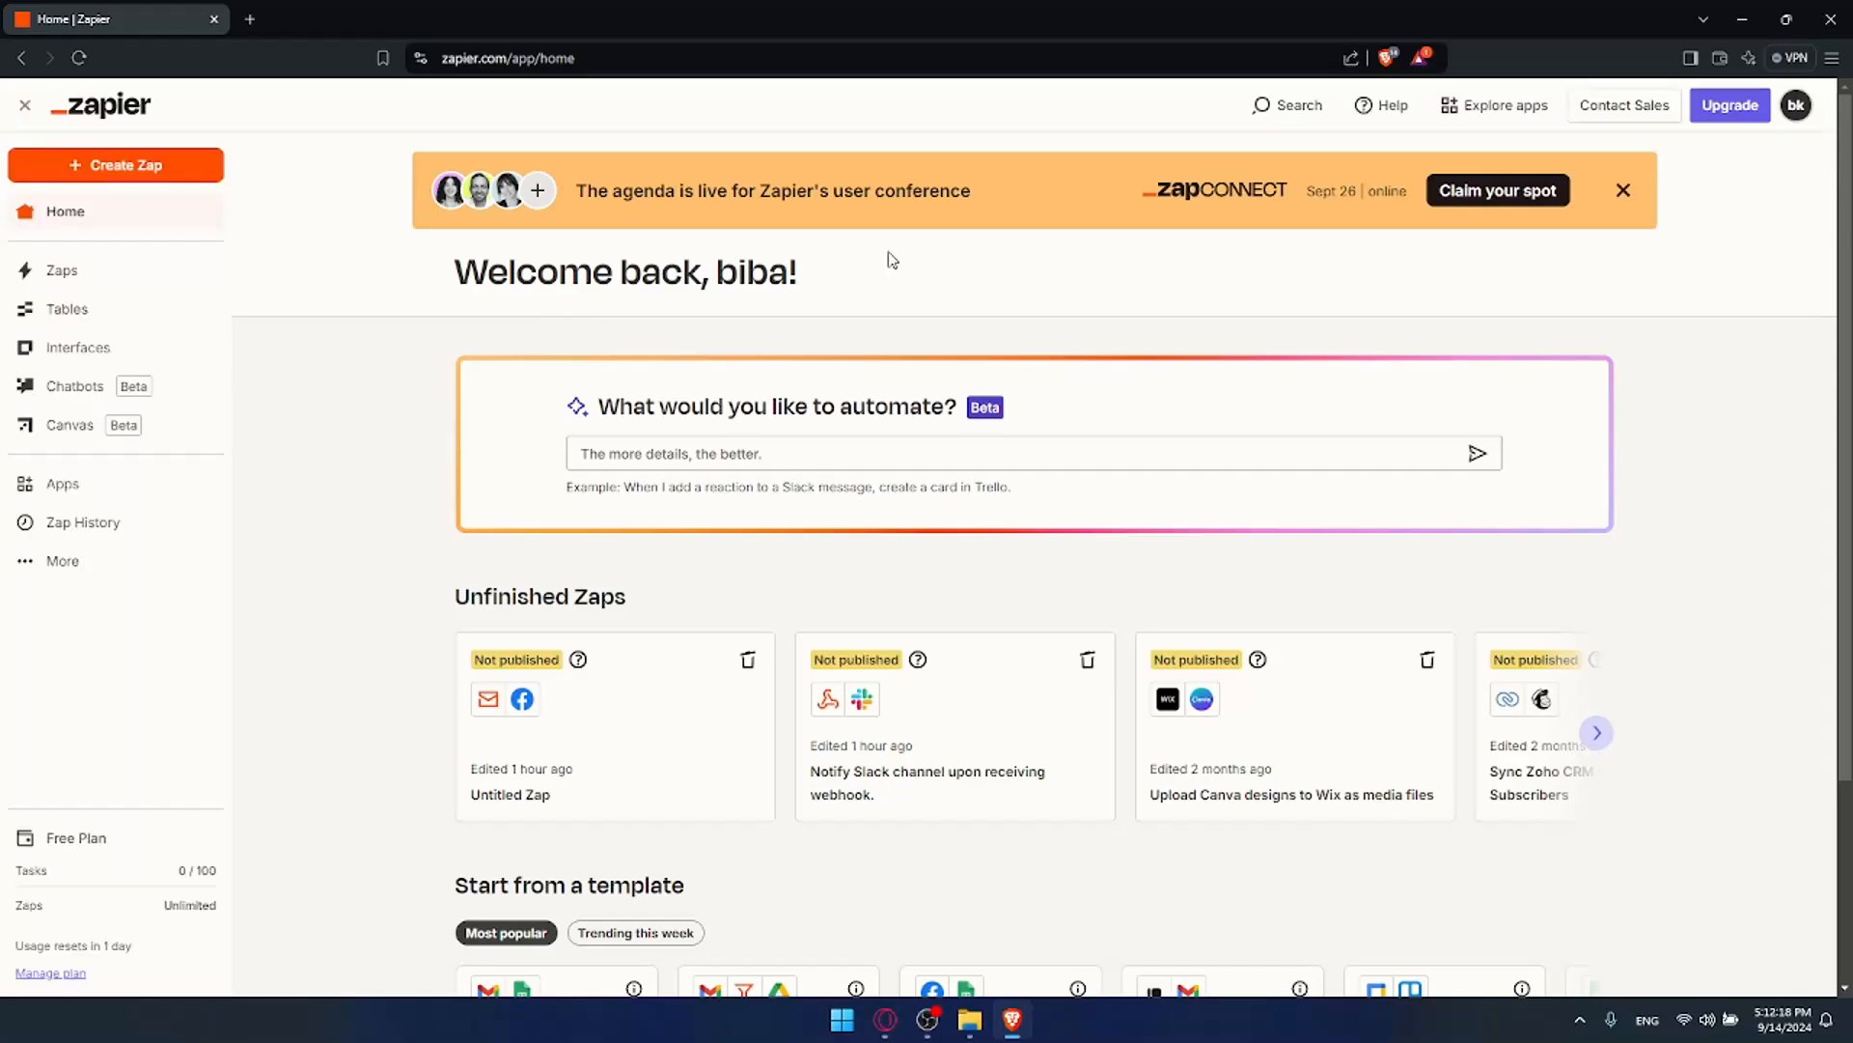
# Step: Dismiss the promo banner and create a new Zap from the Create menu
pyautogui.click(1624, 190)
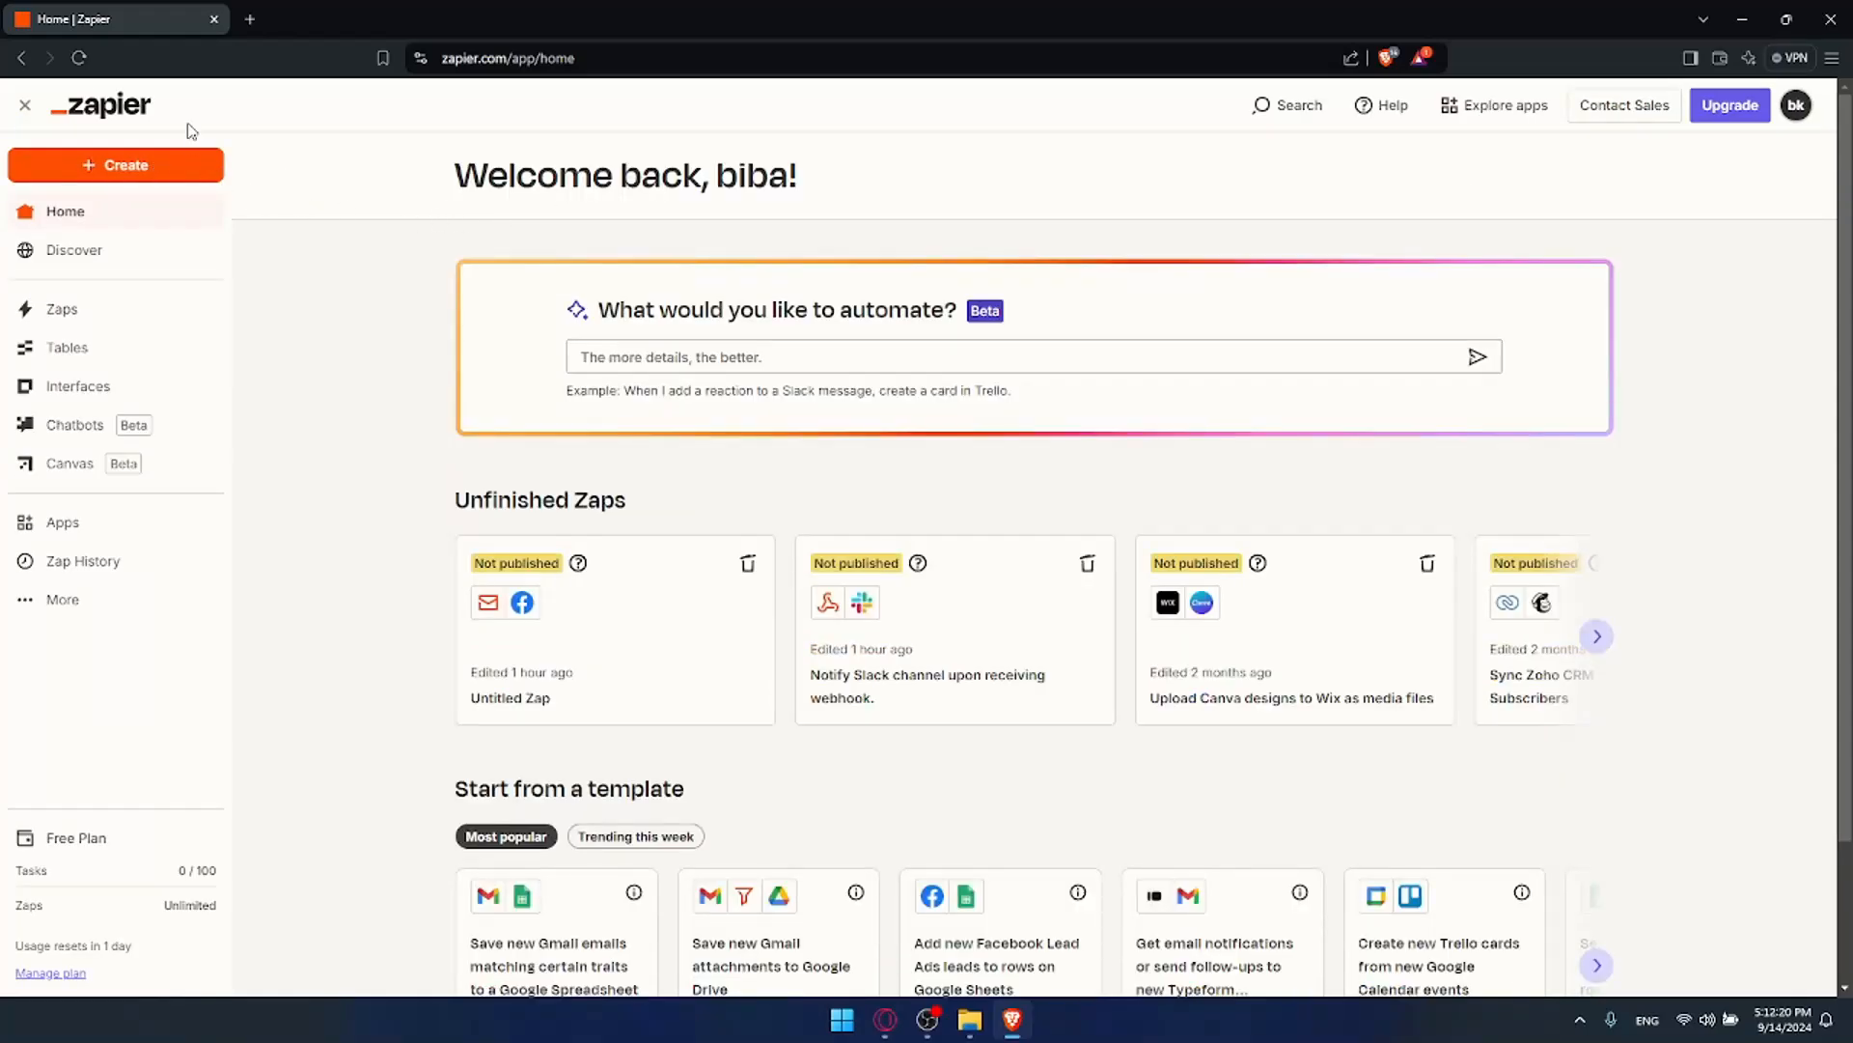
pyautogui.click(122, 167)
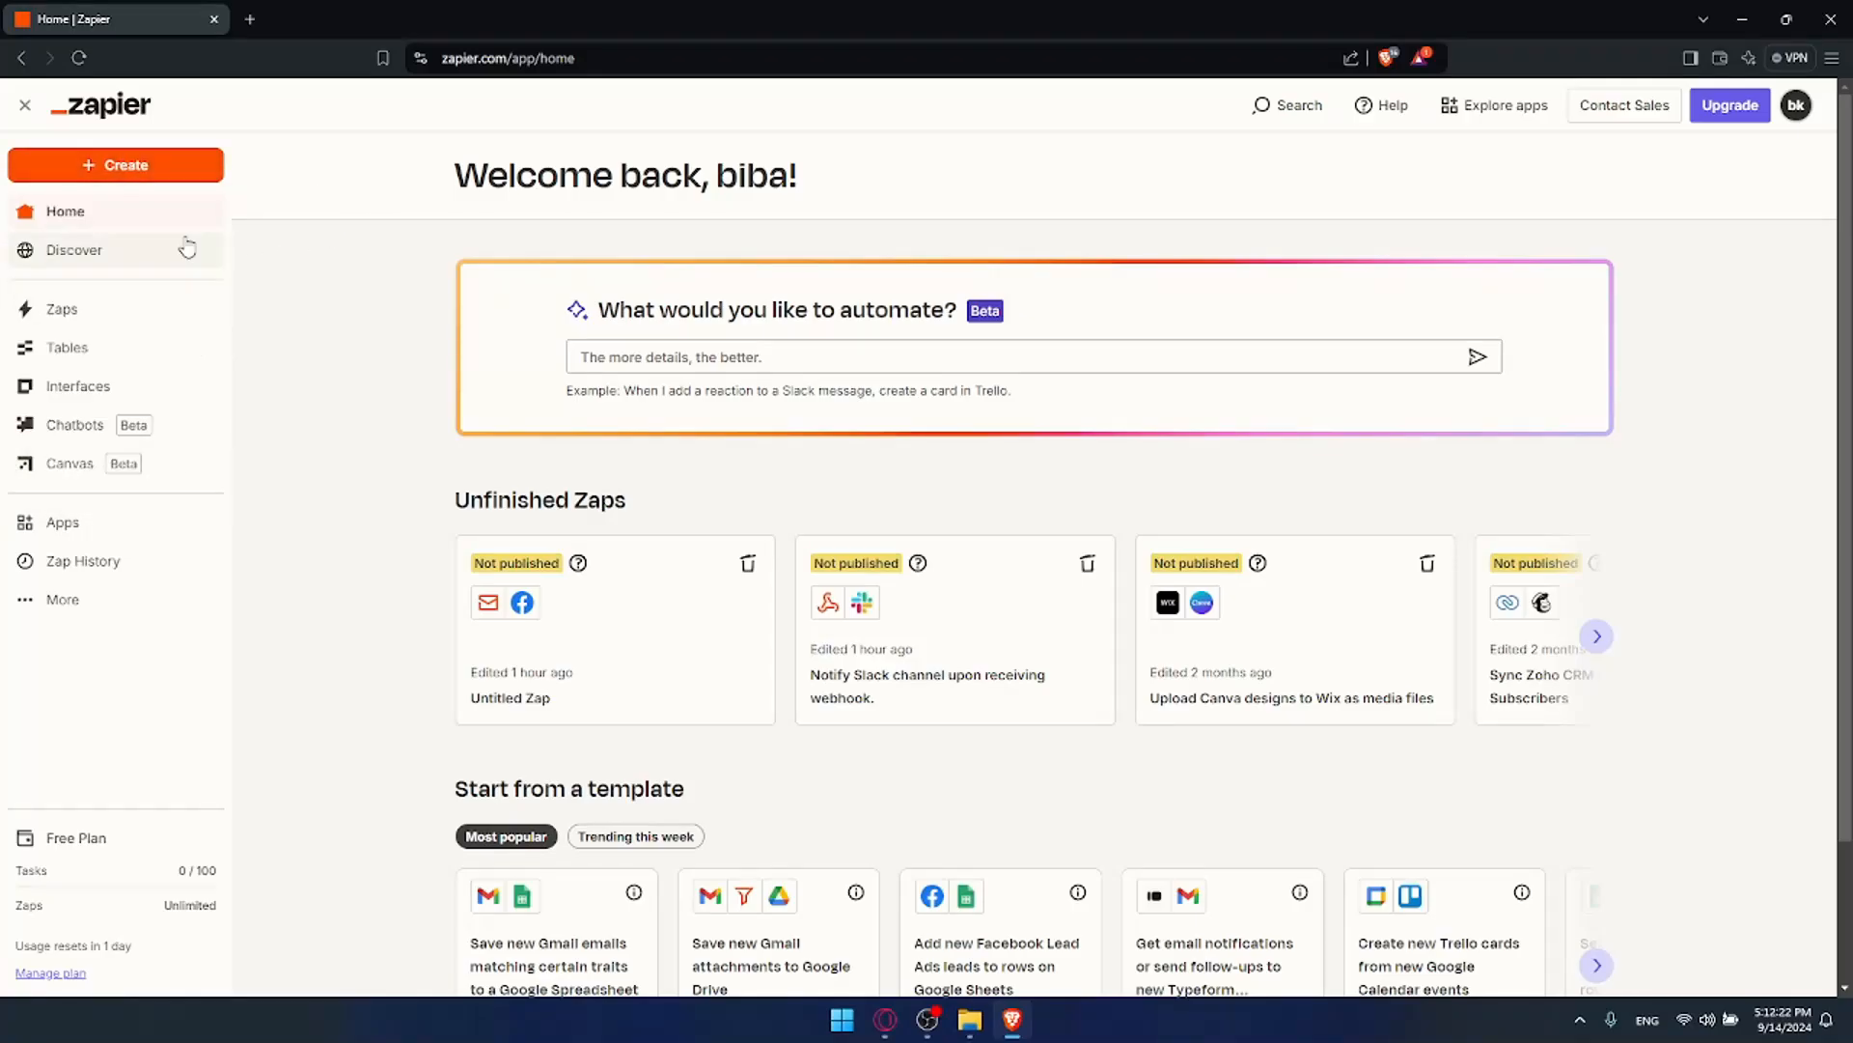
pyautogui.click(114, 167)
pyautogui.click(101, 230)
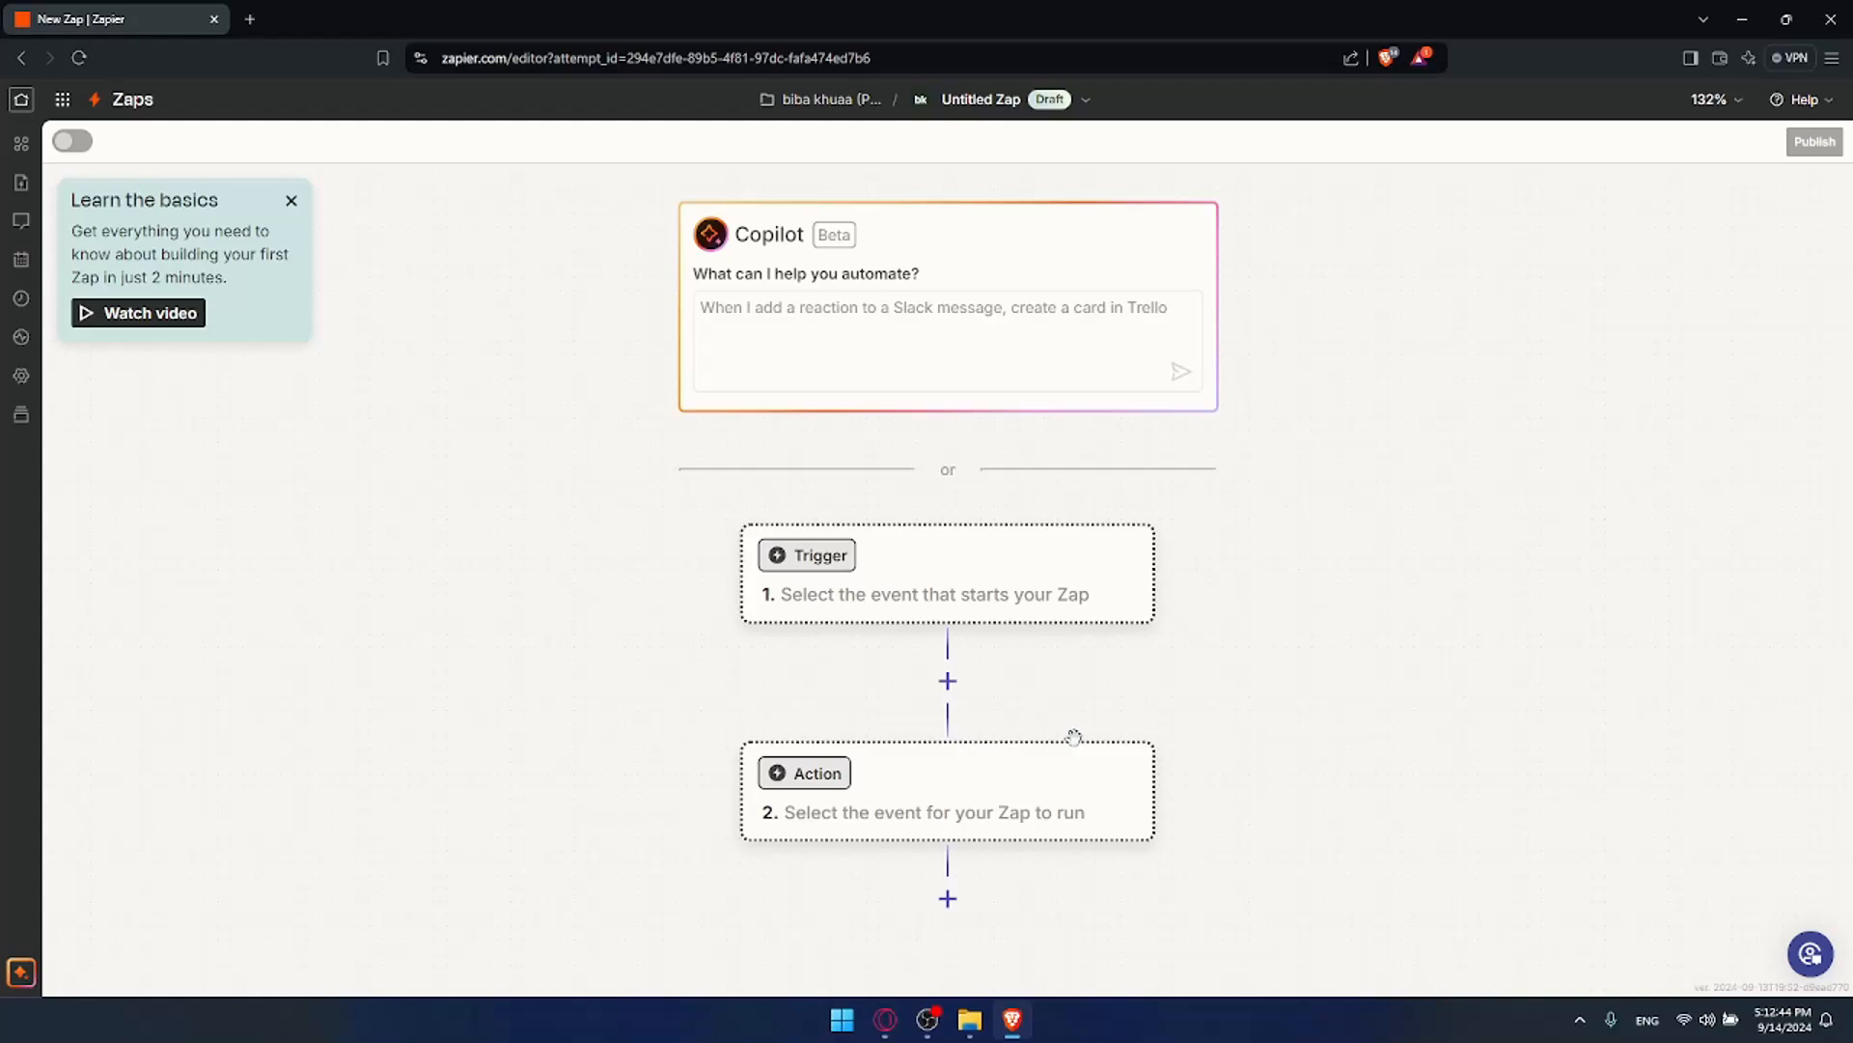
# Step: Submit a Copilot prompt to post Instagram content when an email is received
pyautogui.click(977, 338)
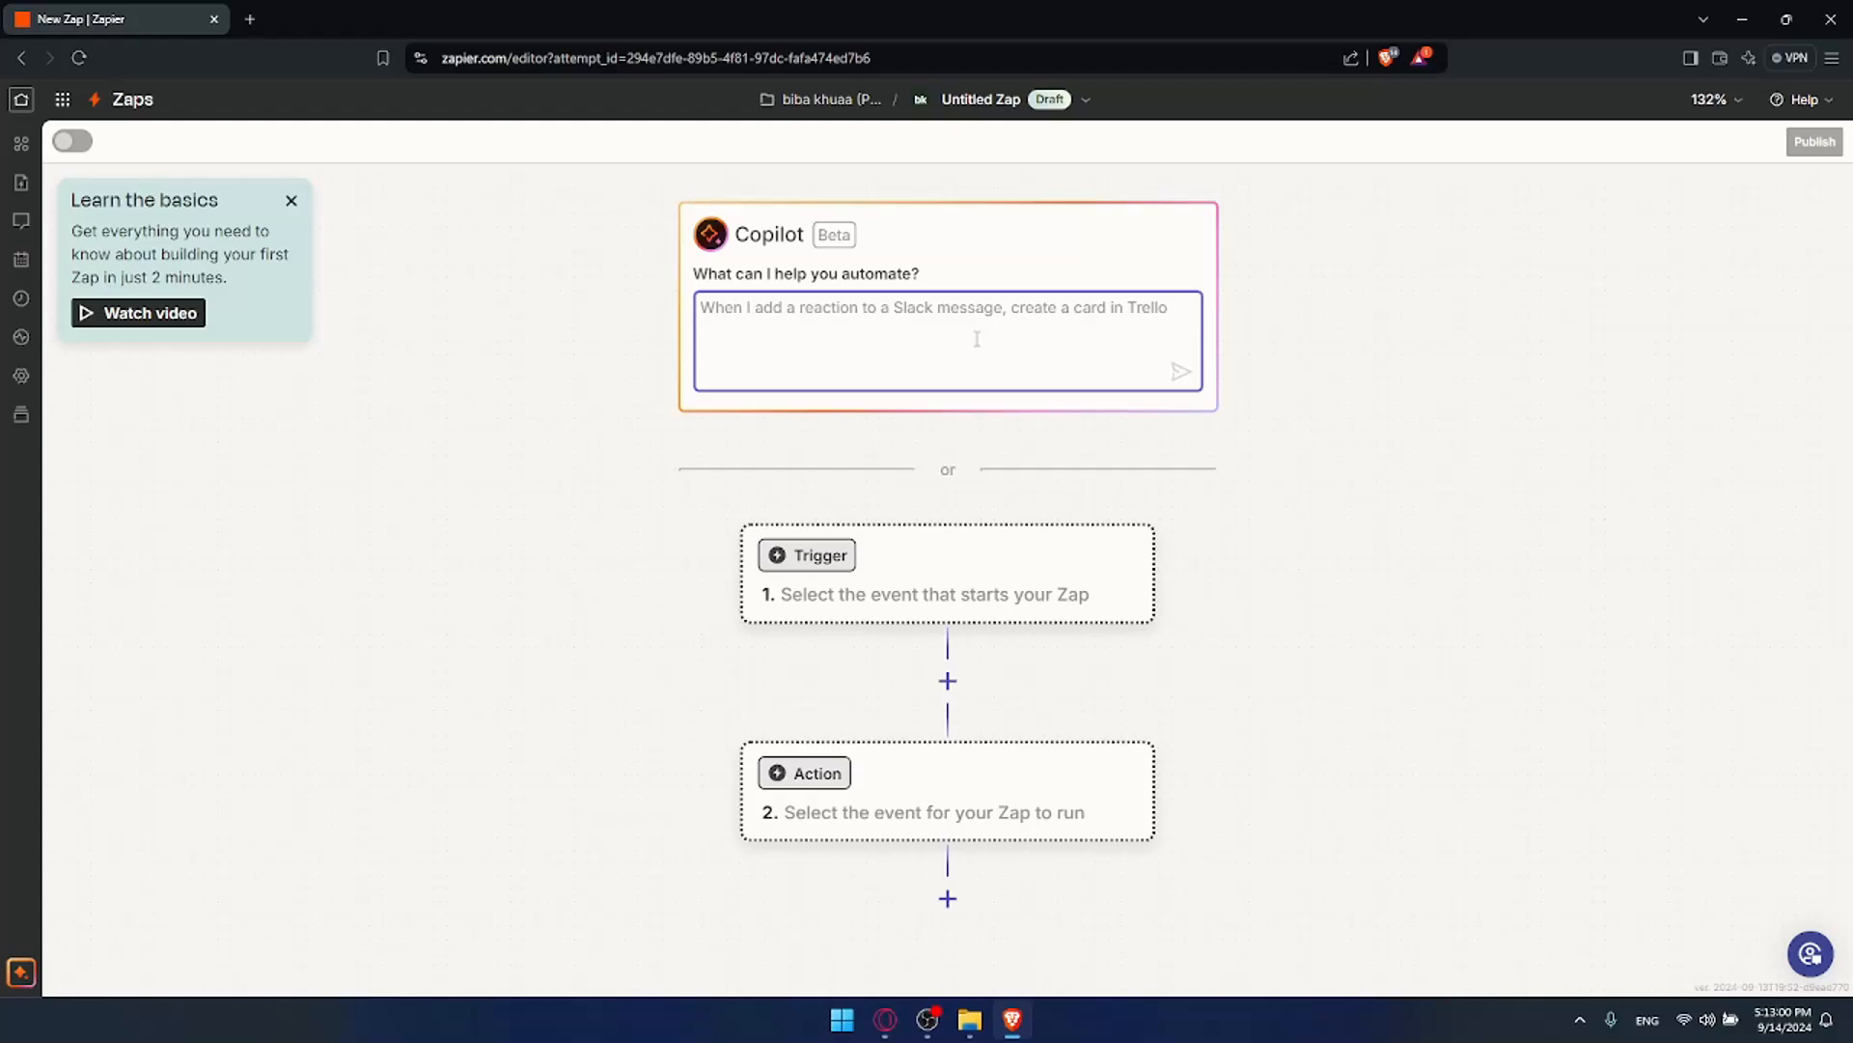
pyautogui.write('t ')
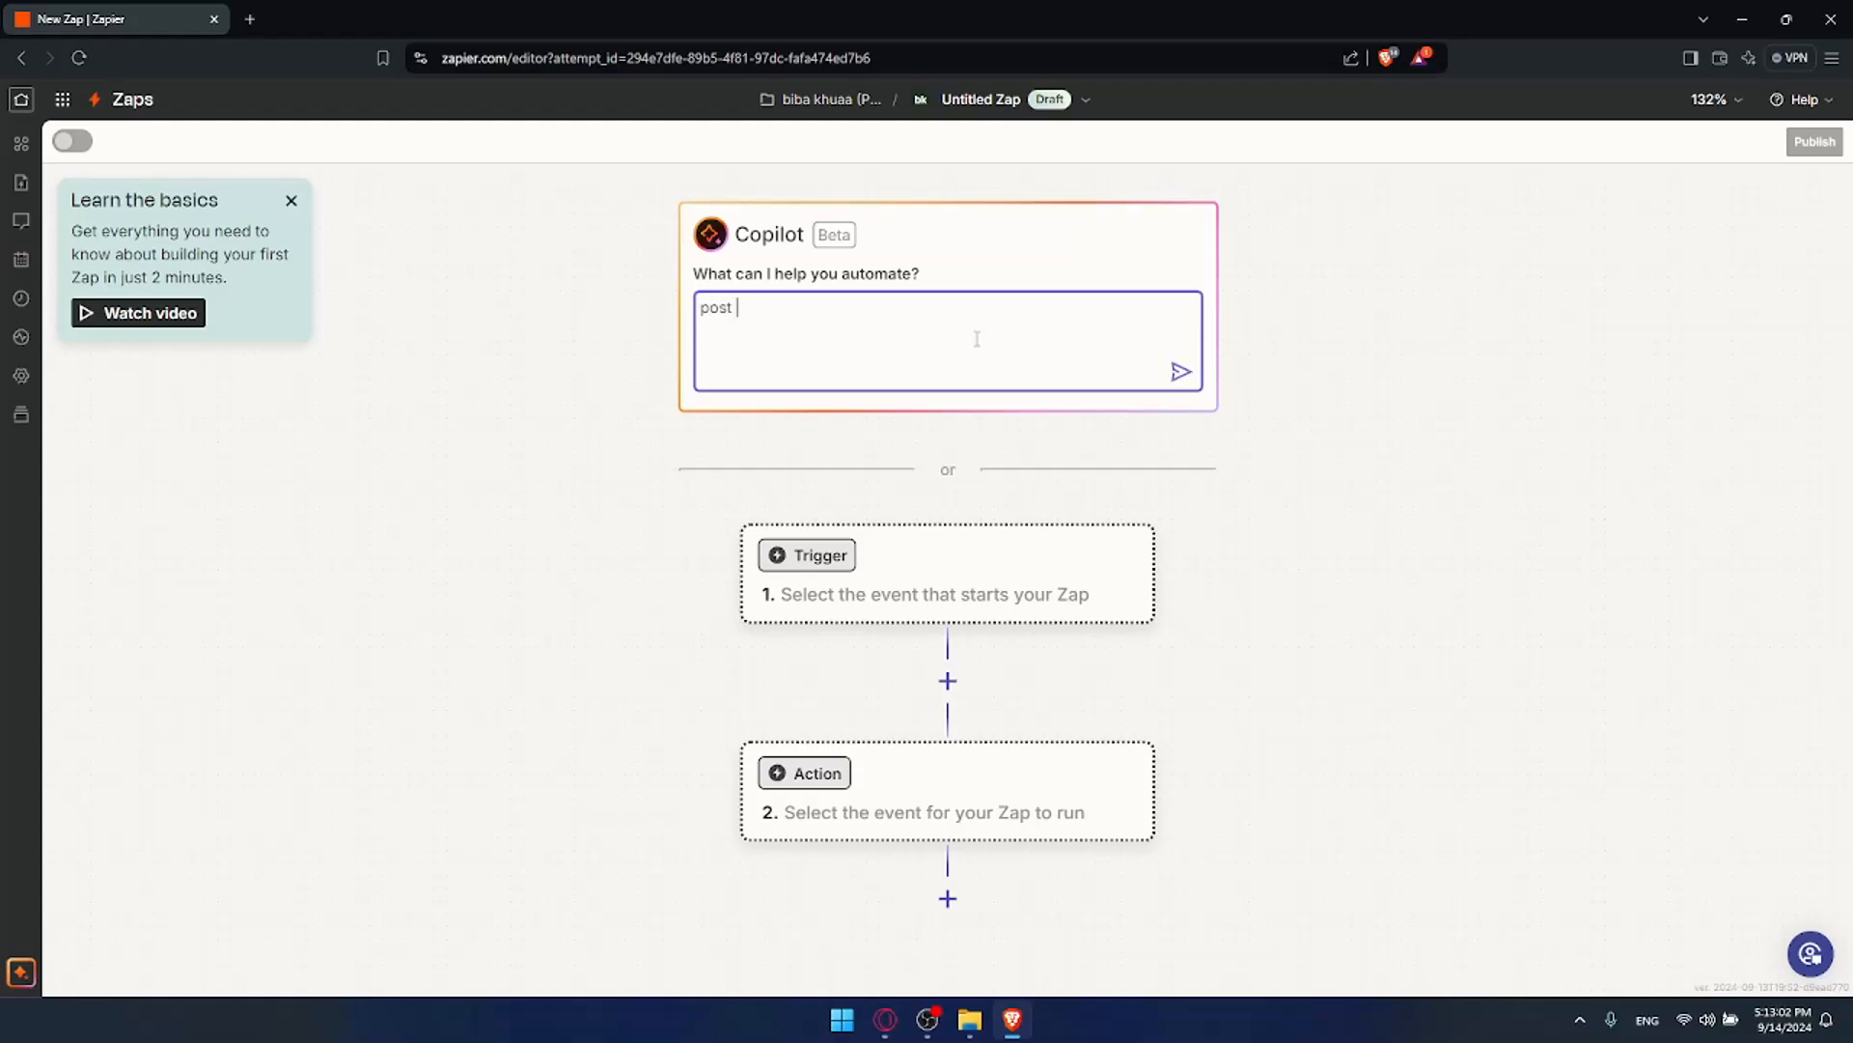
pyautogui.write('an ')
pyautogui.write('in')
pyautogui.write('stagran')
pyautogui.press('BackSpace')
pyautogui.write('m content when')
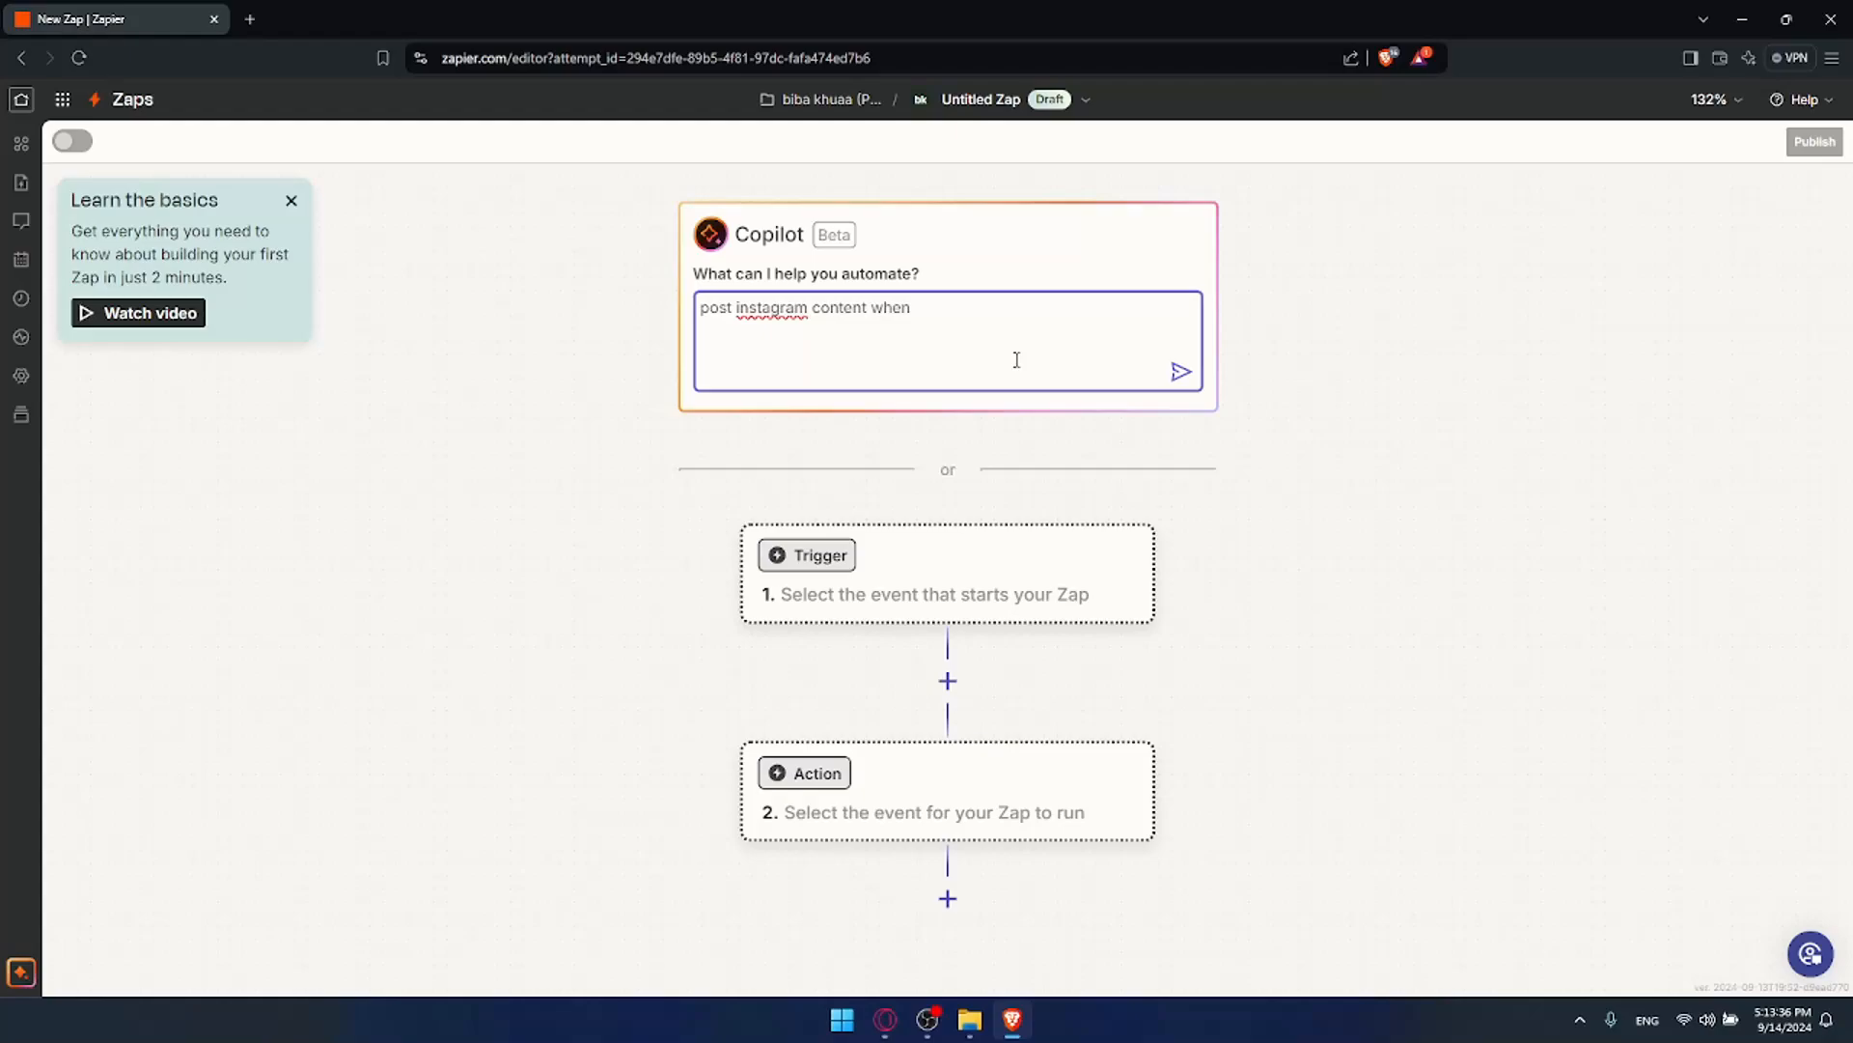
pyautogui.write('- recie')
pyautogui.press('BackSpace')
pyautogui.press('BackSpace')
pyautogui.write('ceiieve an email')
pyautogui.press('Return')
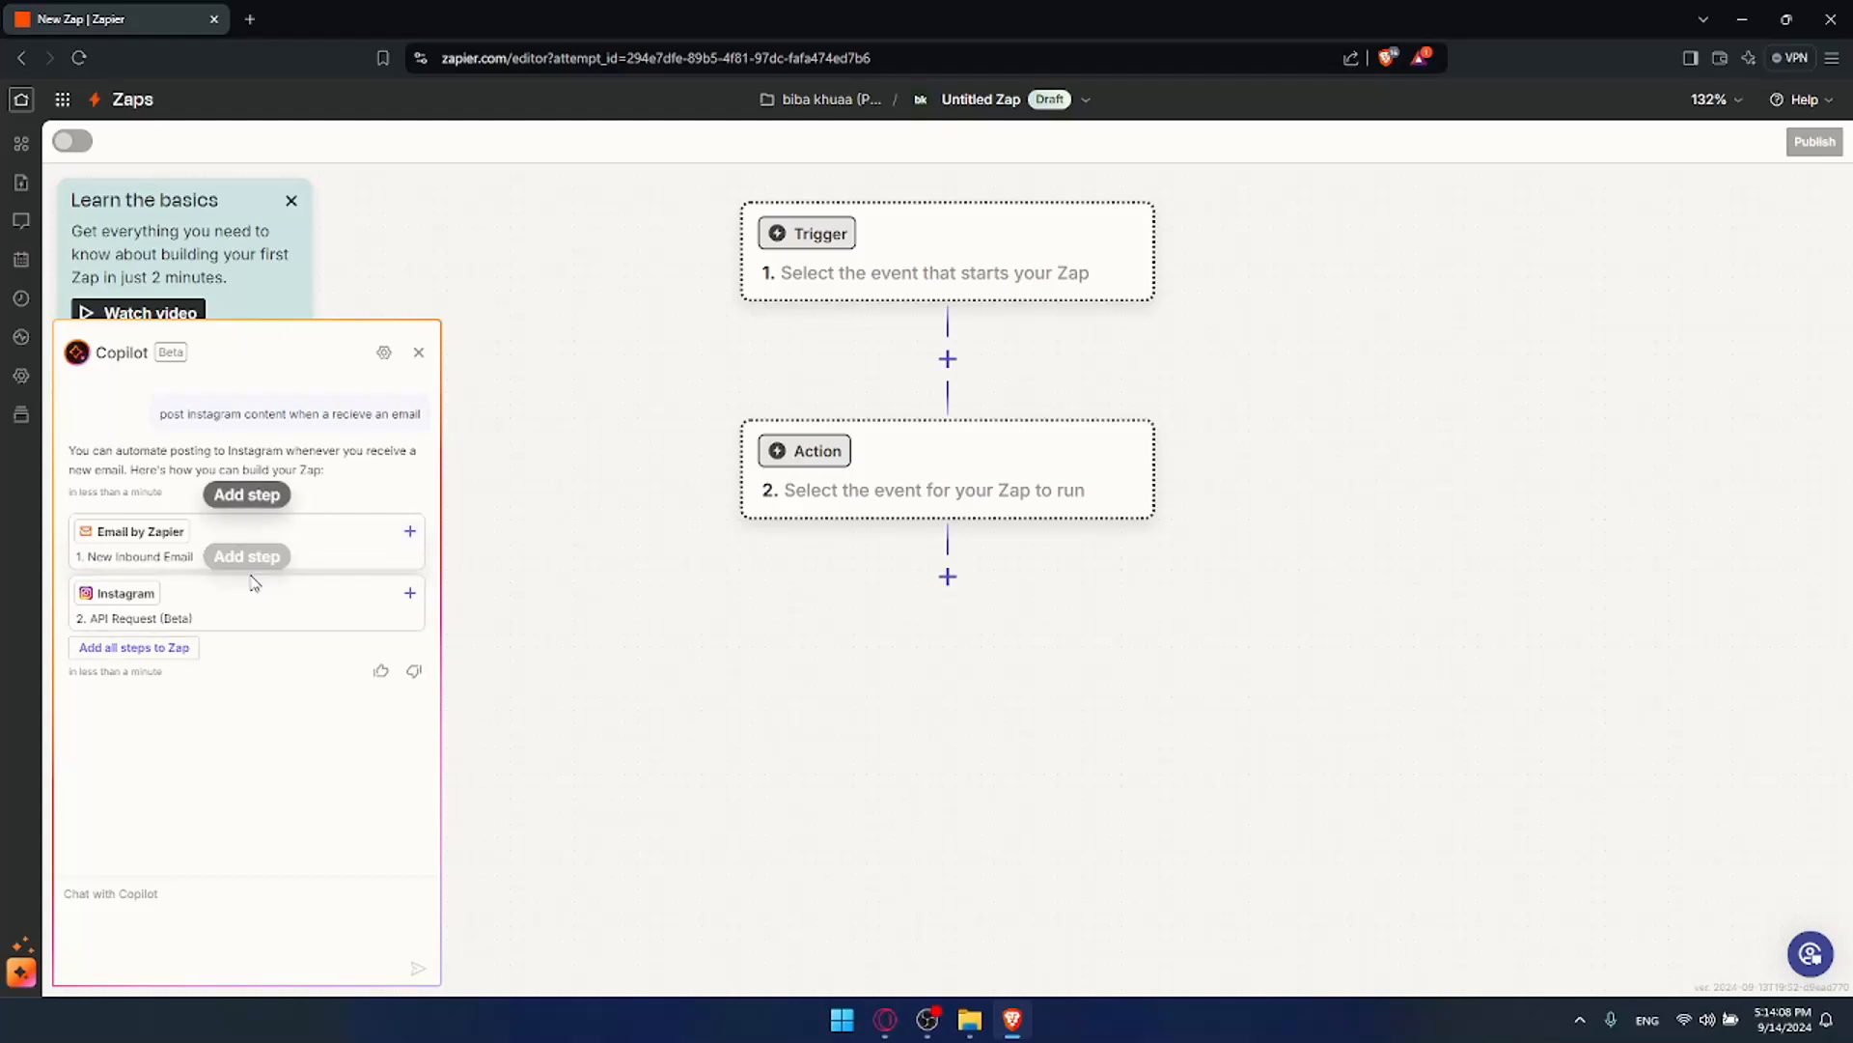
# Step: Add Copilot's suggested steps to the Zap and inspect step 2's action events
pyautogui.click(154, 647)
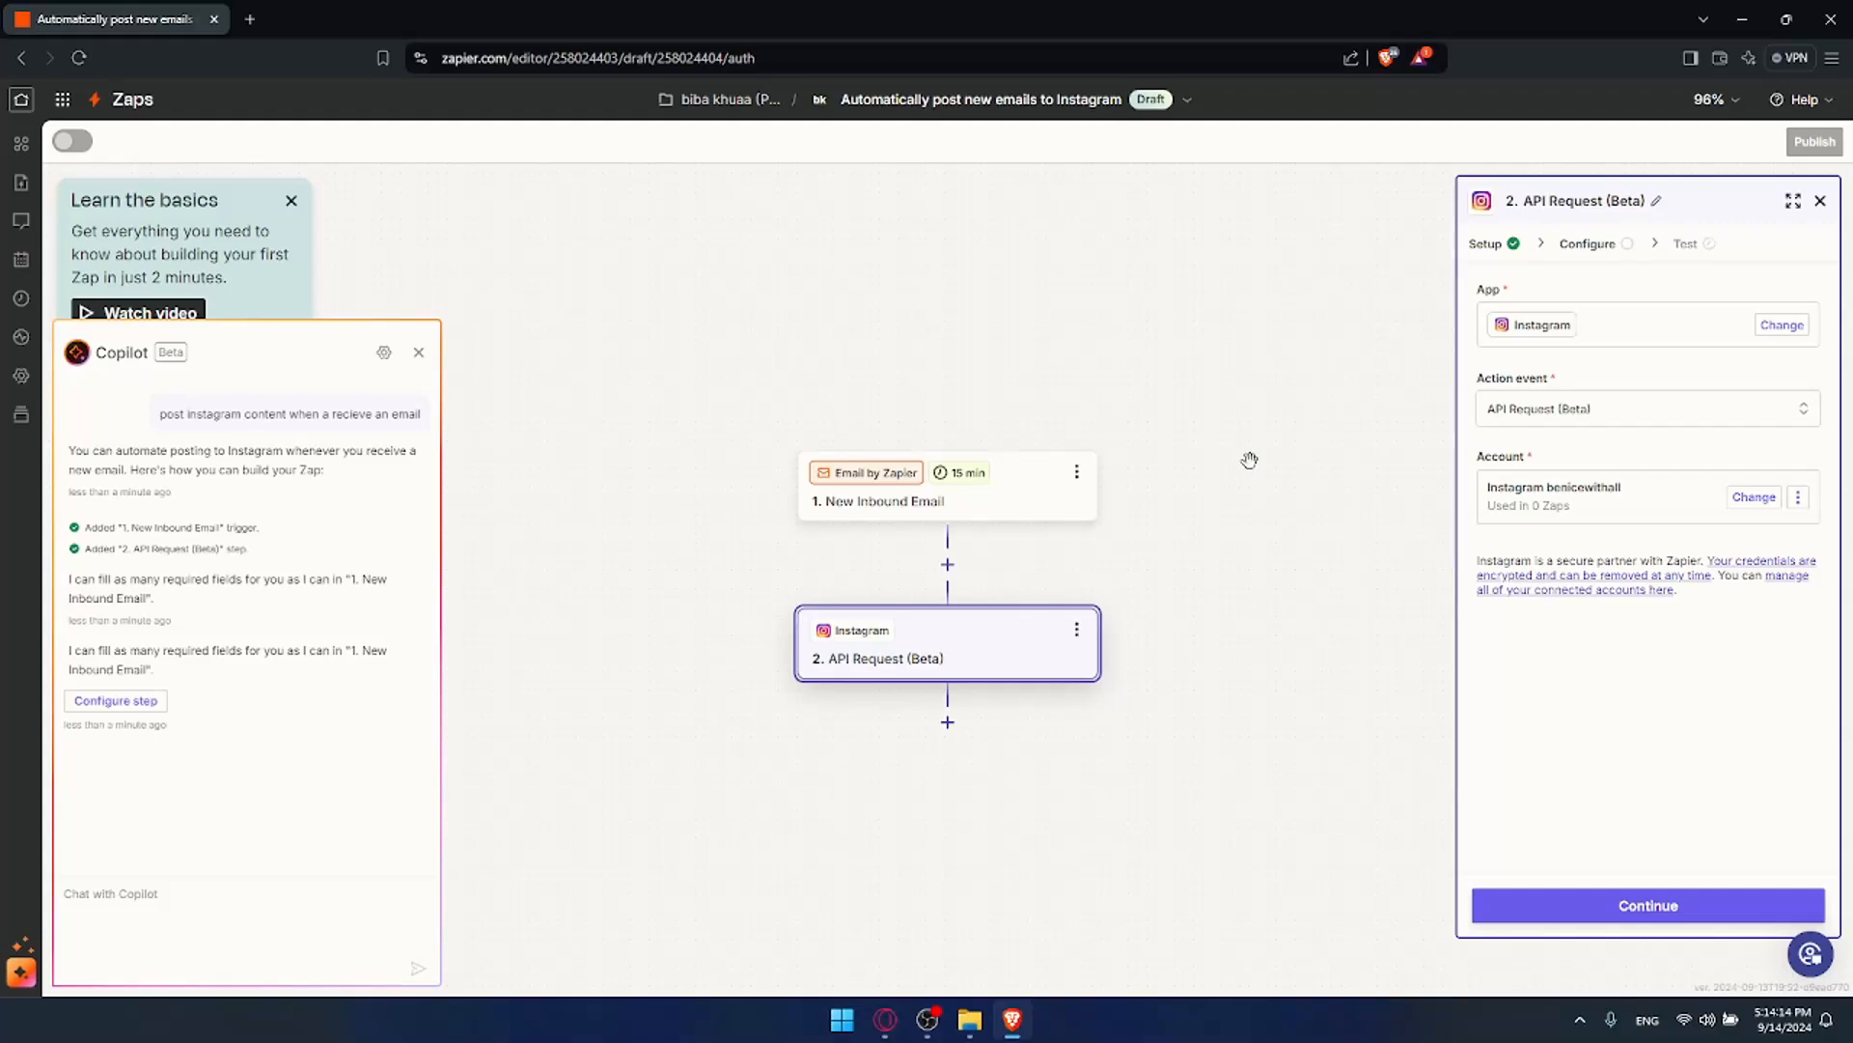
pyautogui.click(1502, 251)
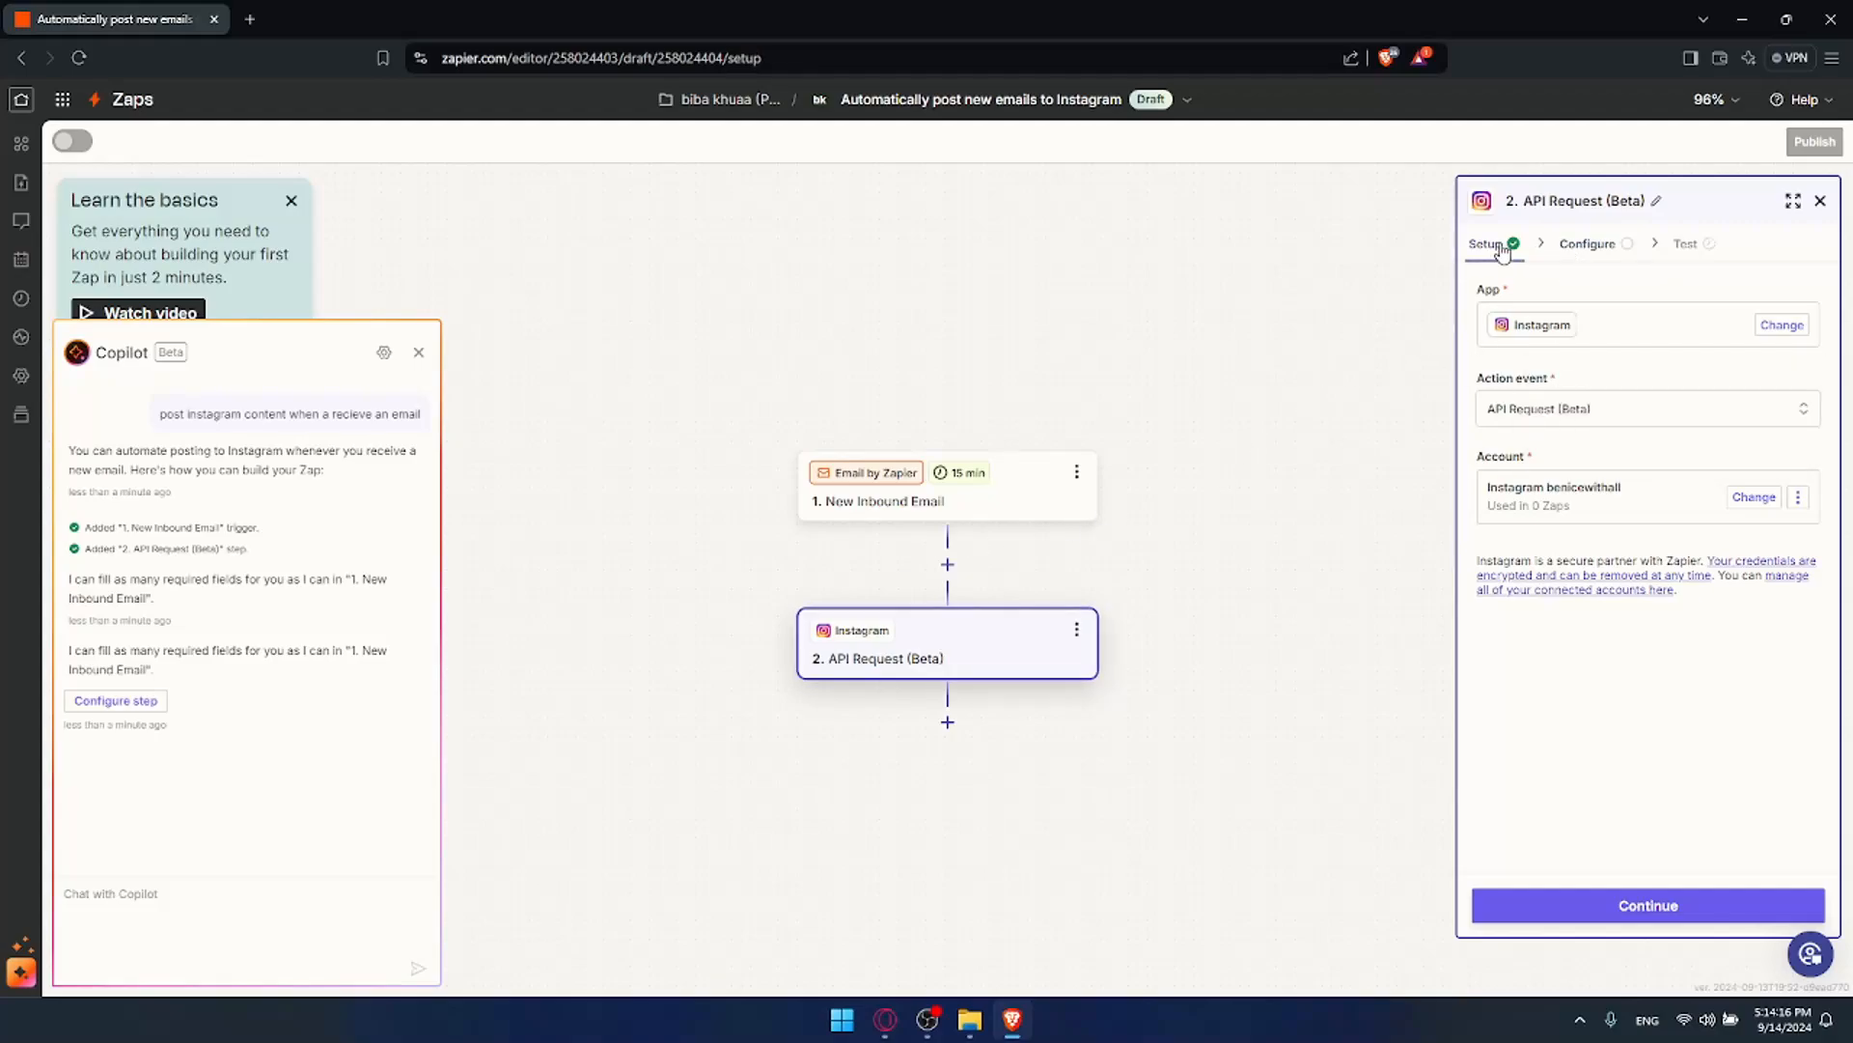
pyautogui.click(1602, 408)
pyautogui.click(1601, 408)
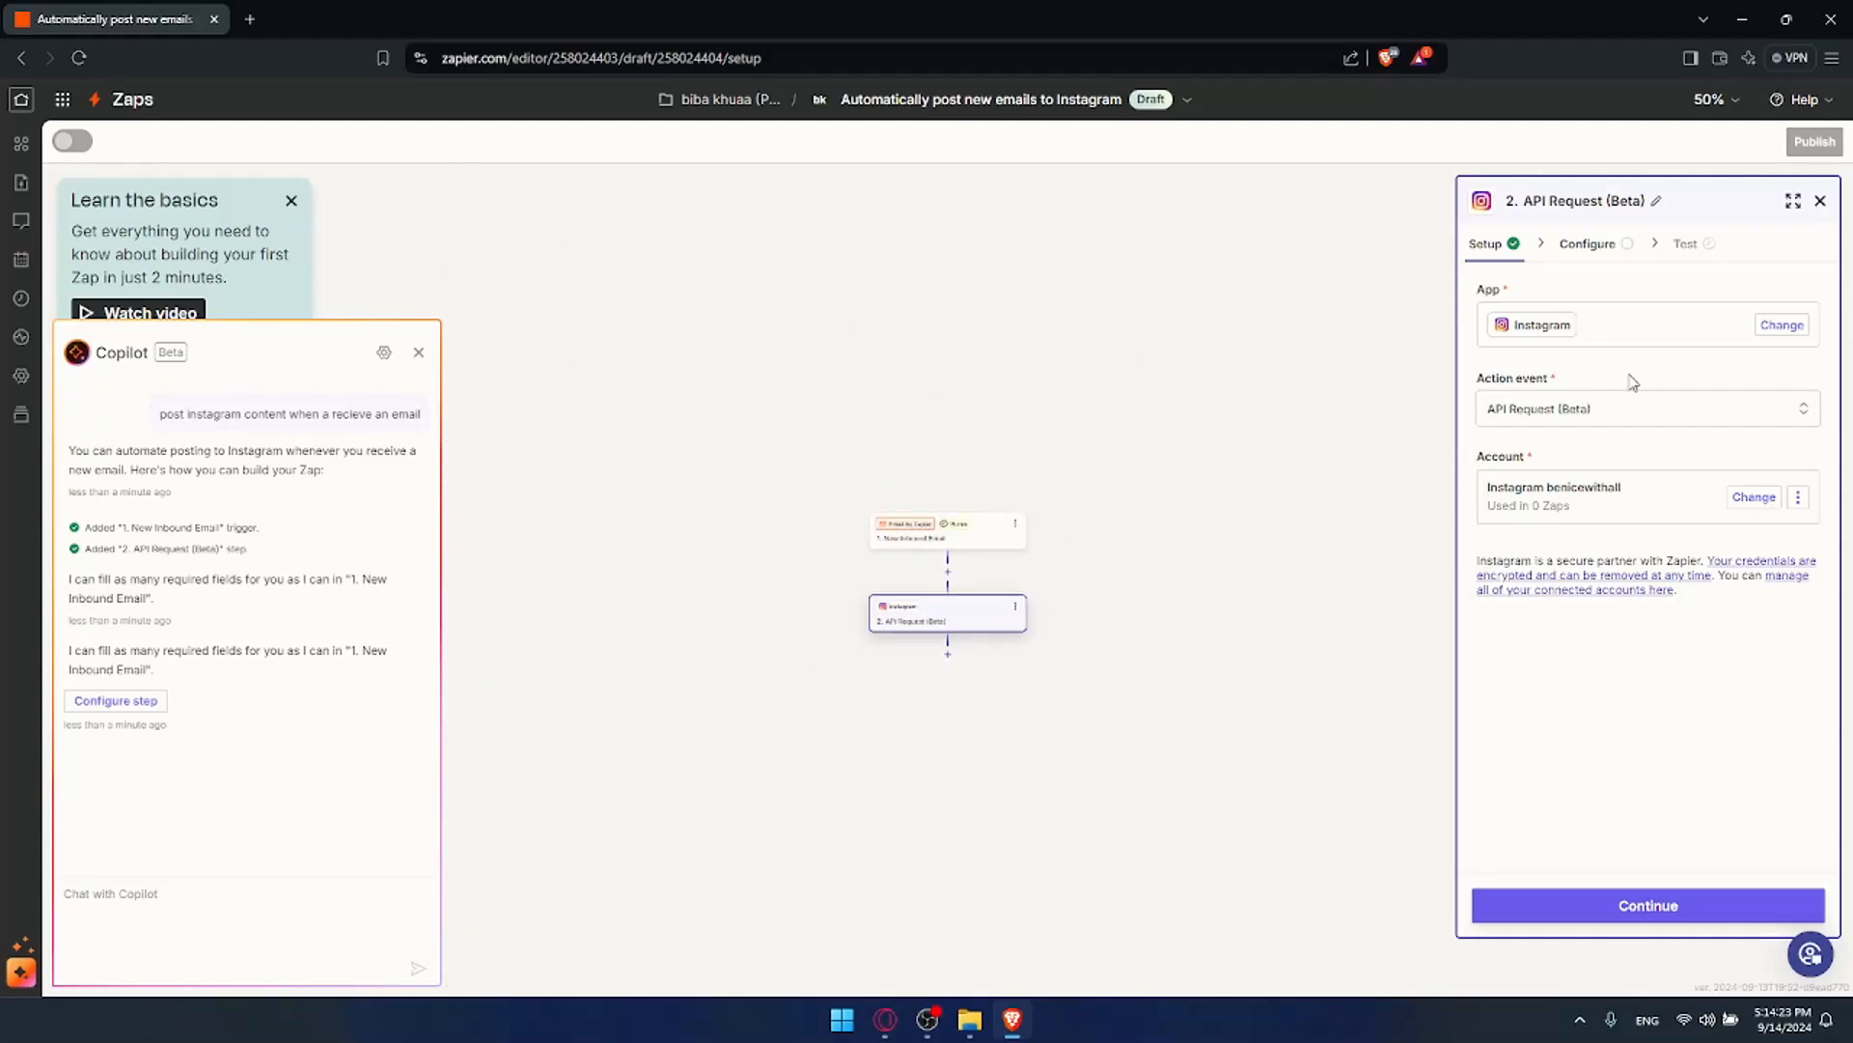
# Step: Switch step 2 to Instagram for Business with the Publish Photo event
pyautogui.click(1782, 325)
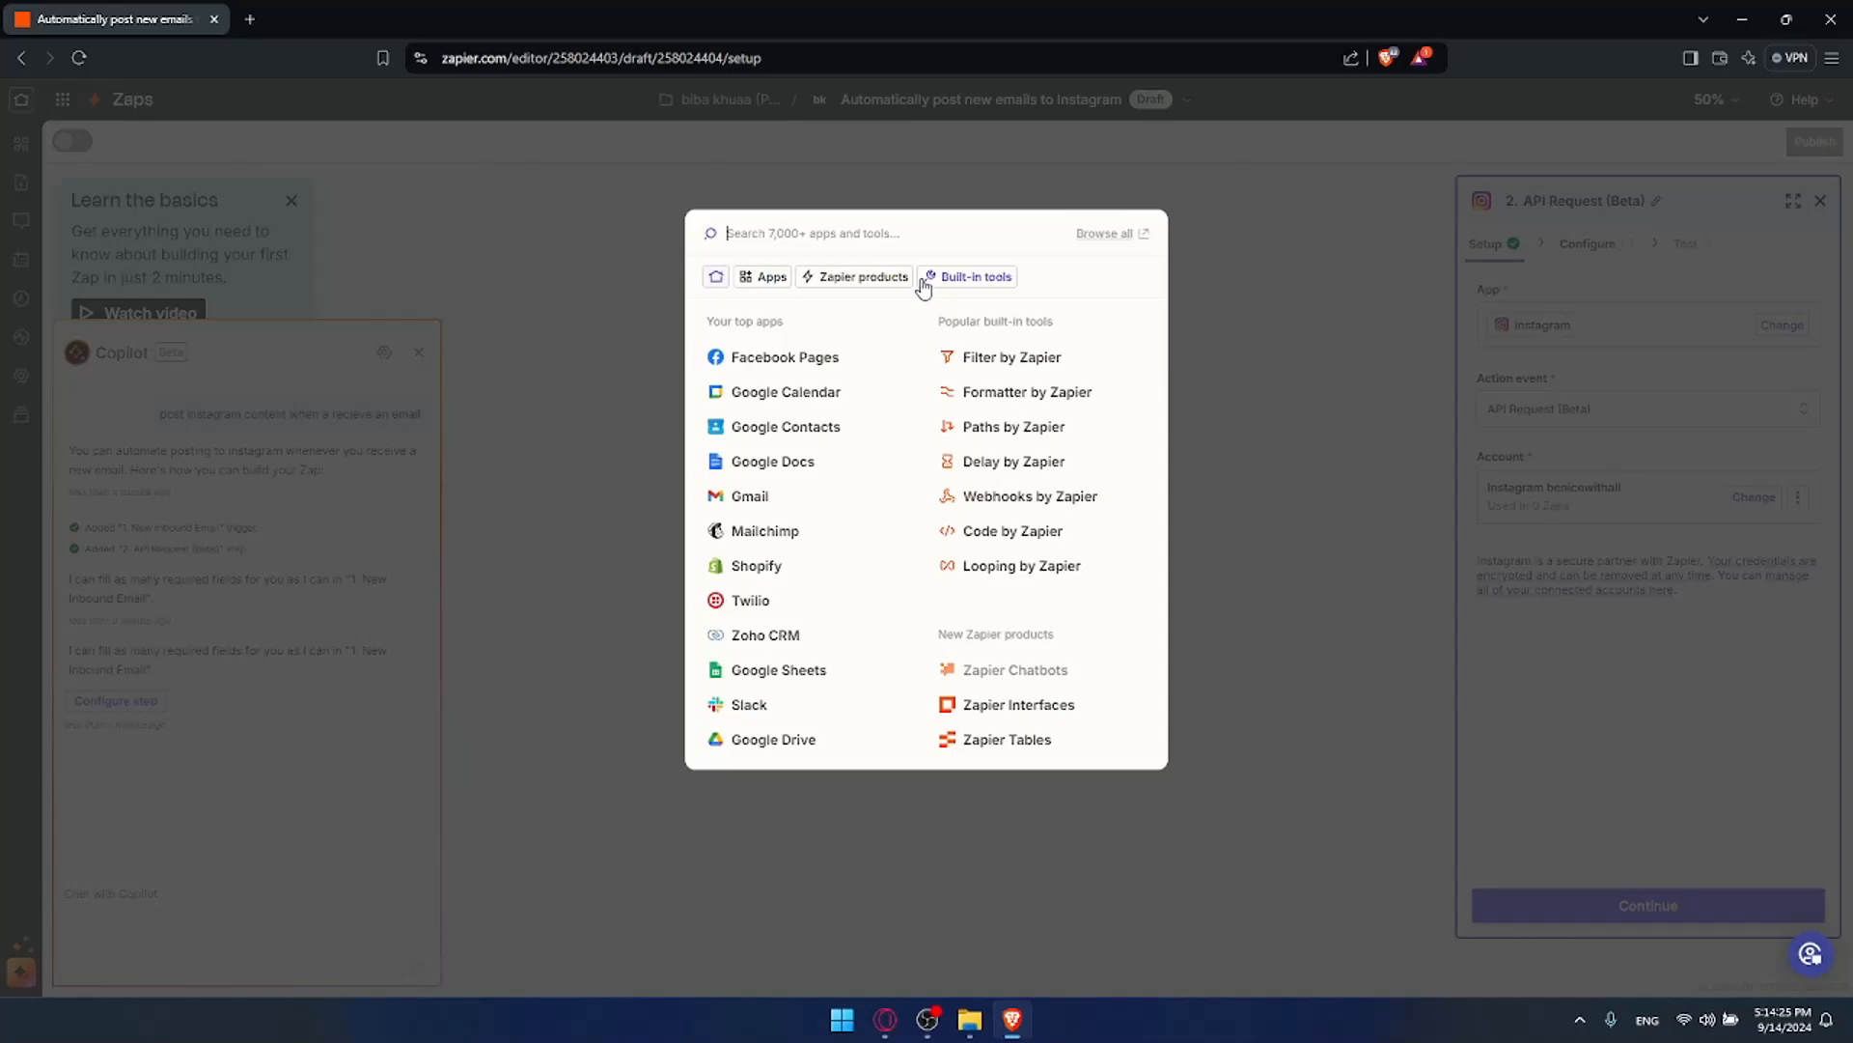
pyautogui.write('instag')
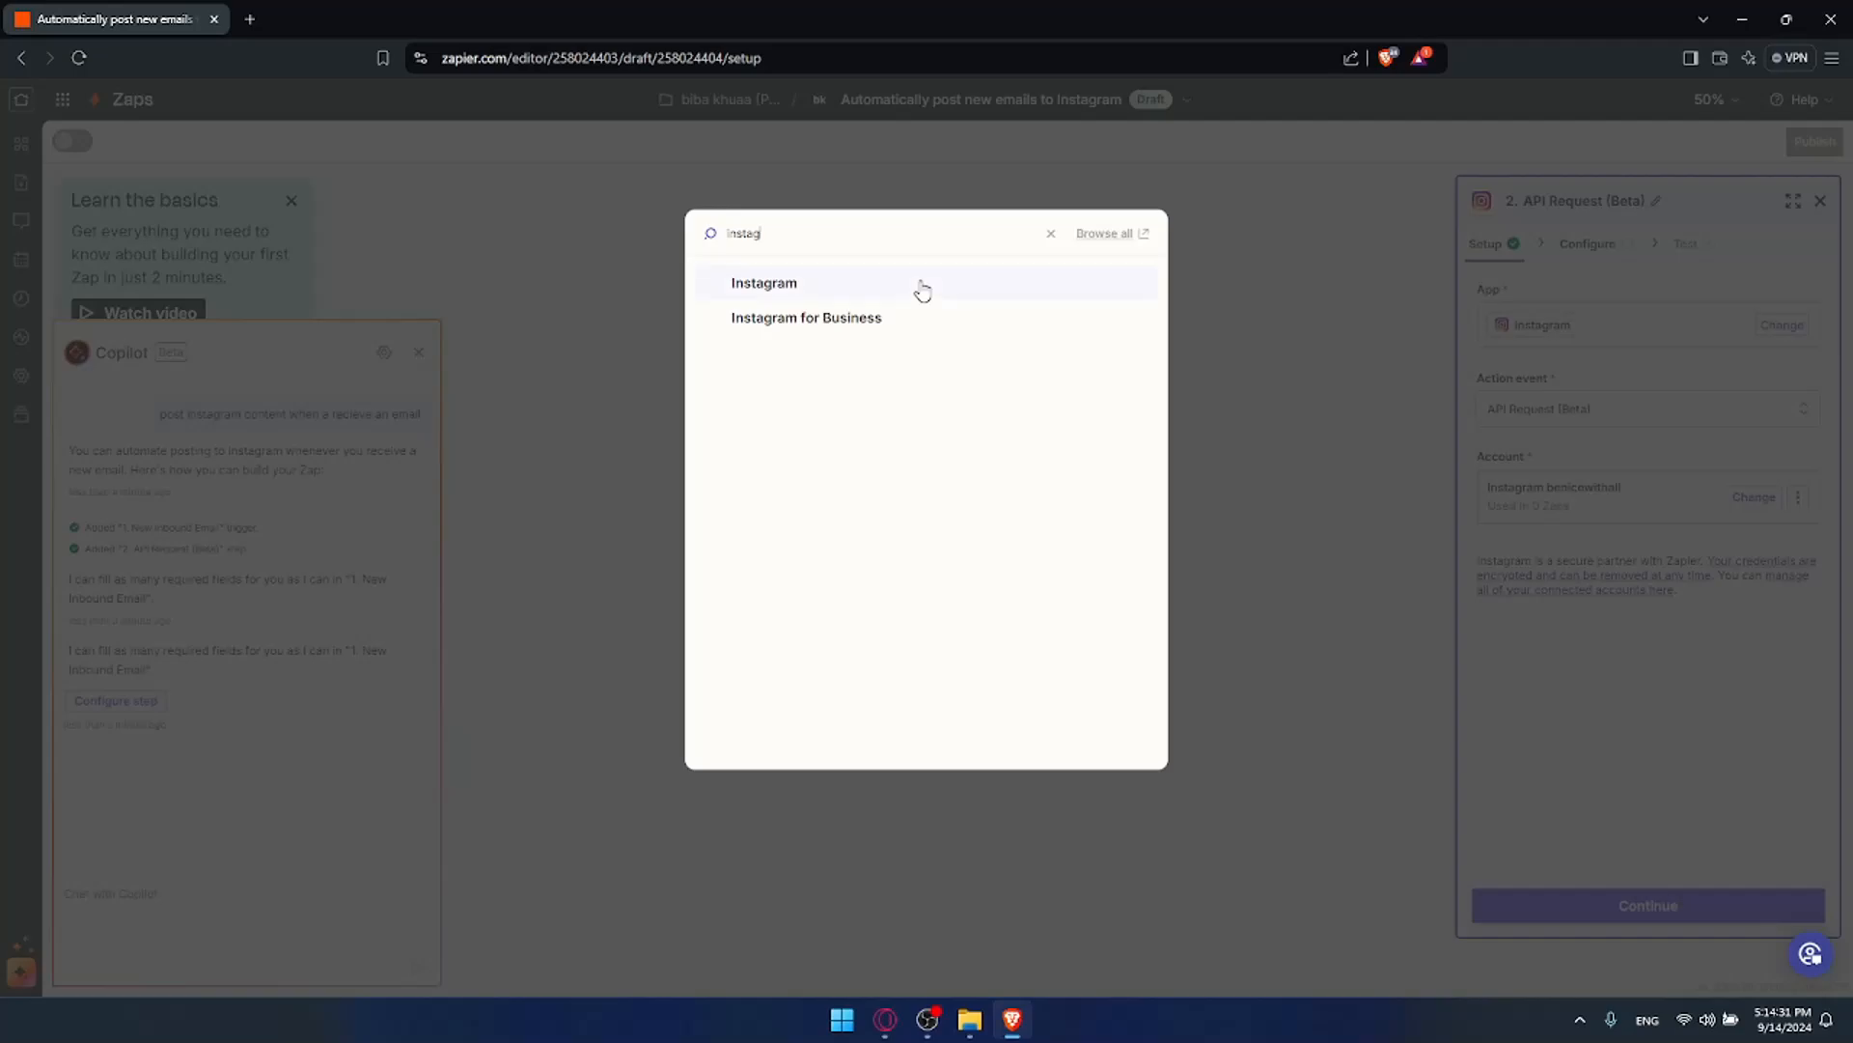
pyautogui.click(905, 319)
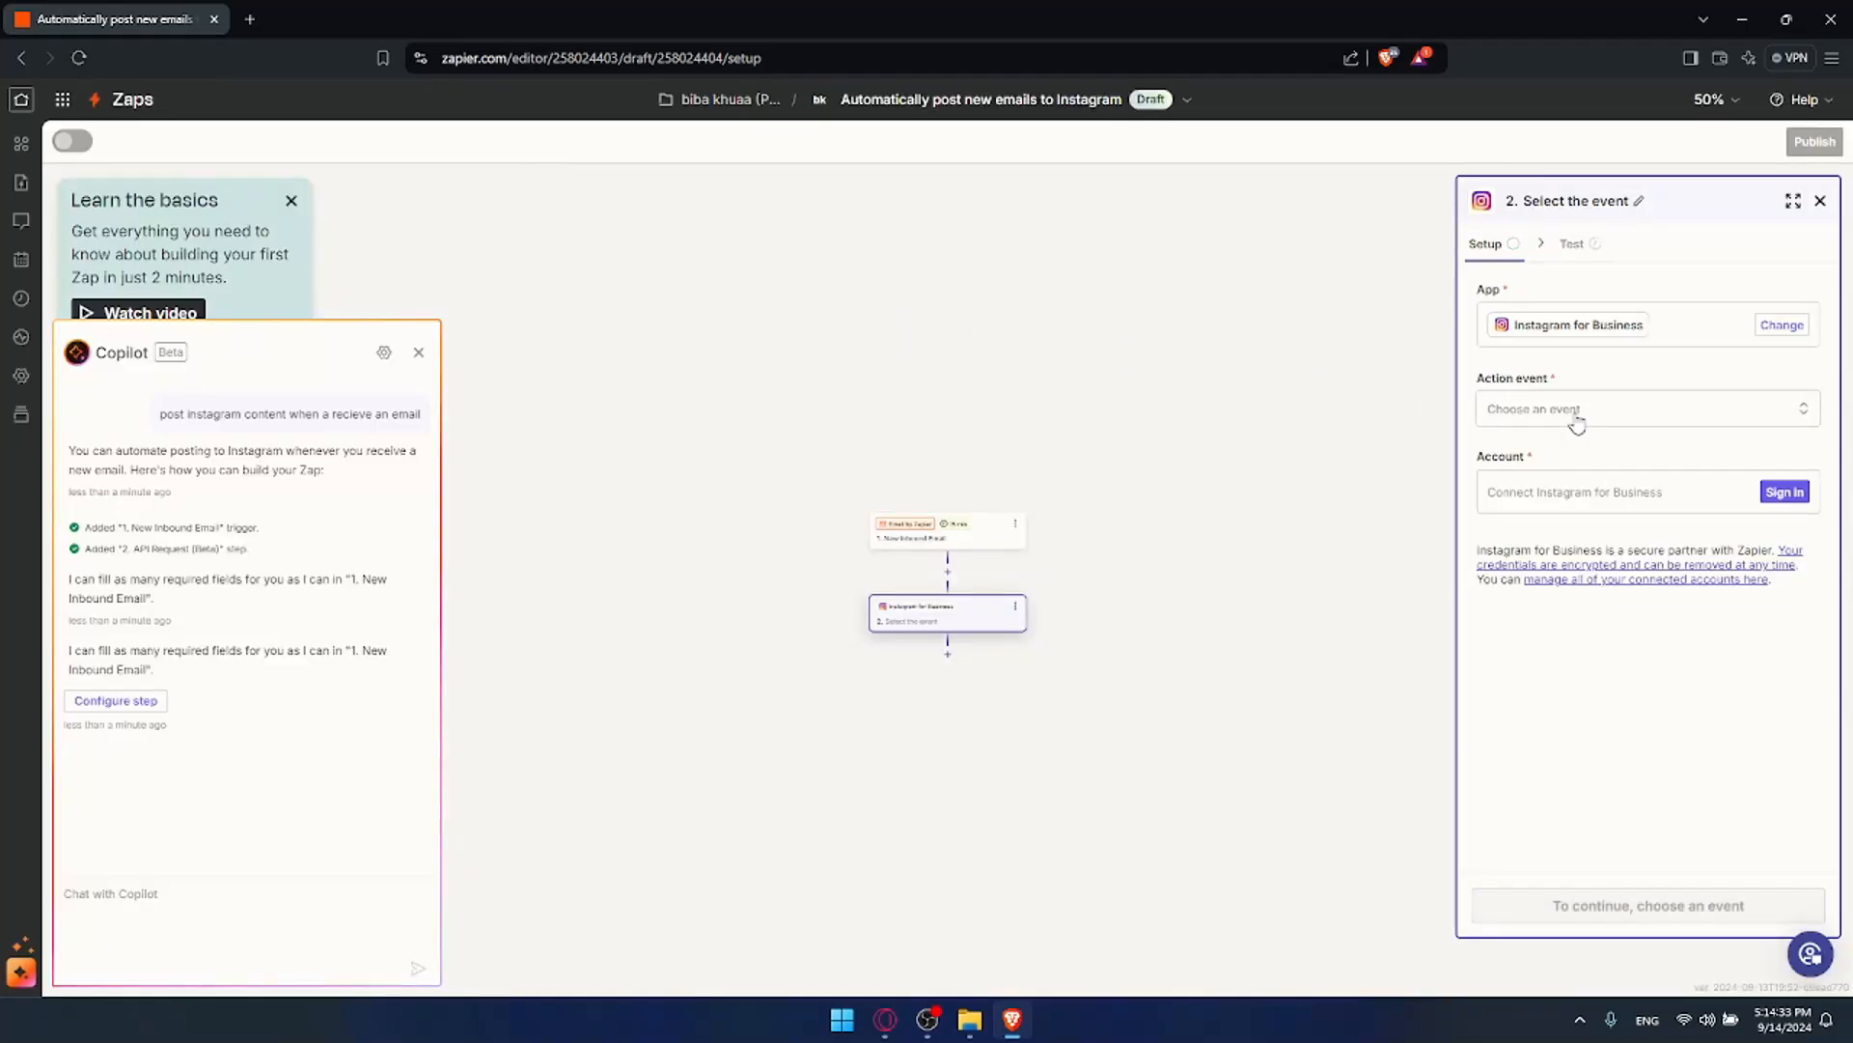
pyautogui.click(1647, 406)
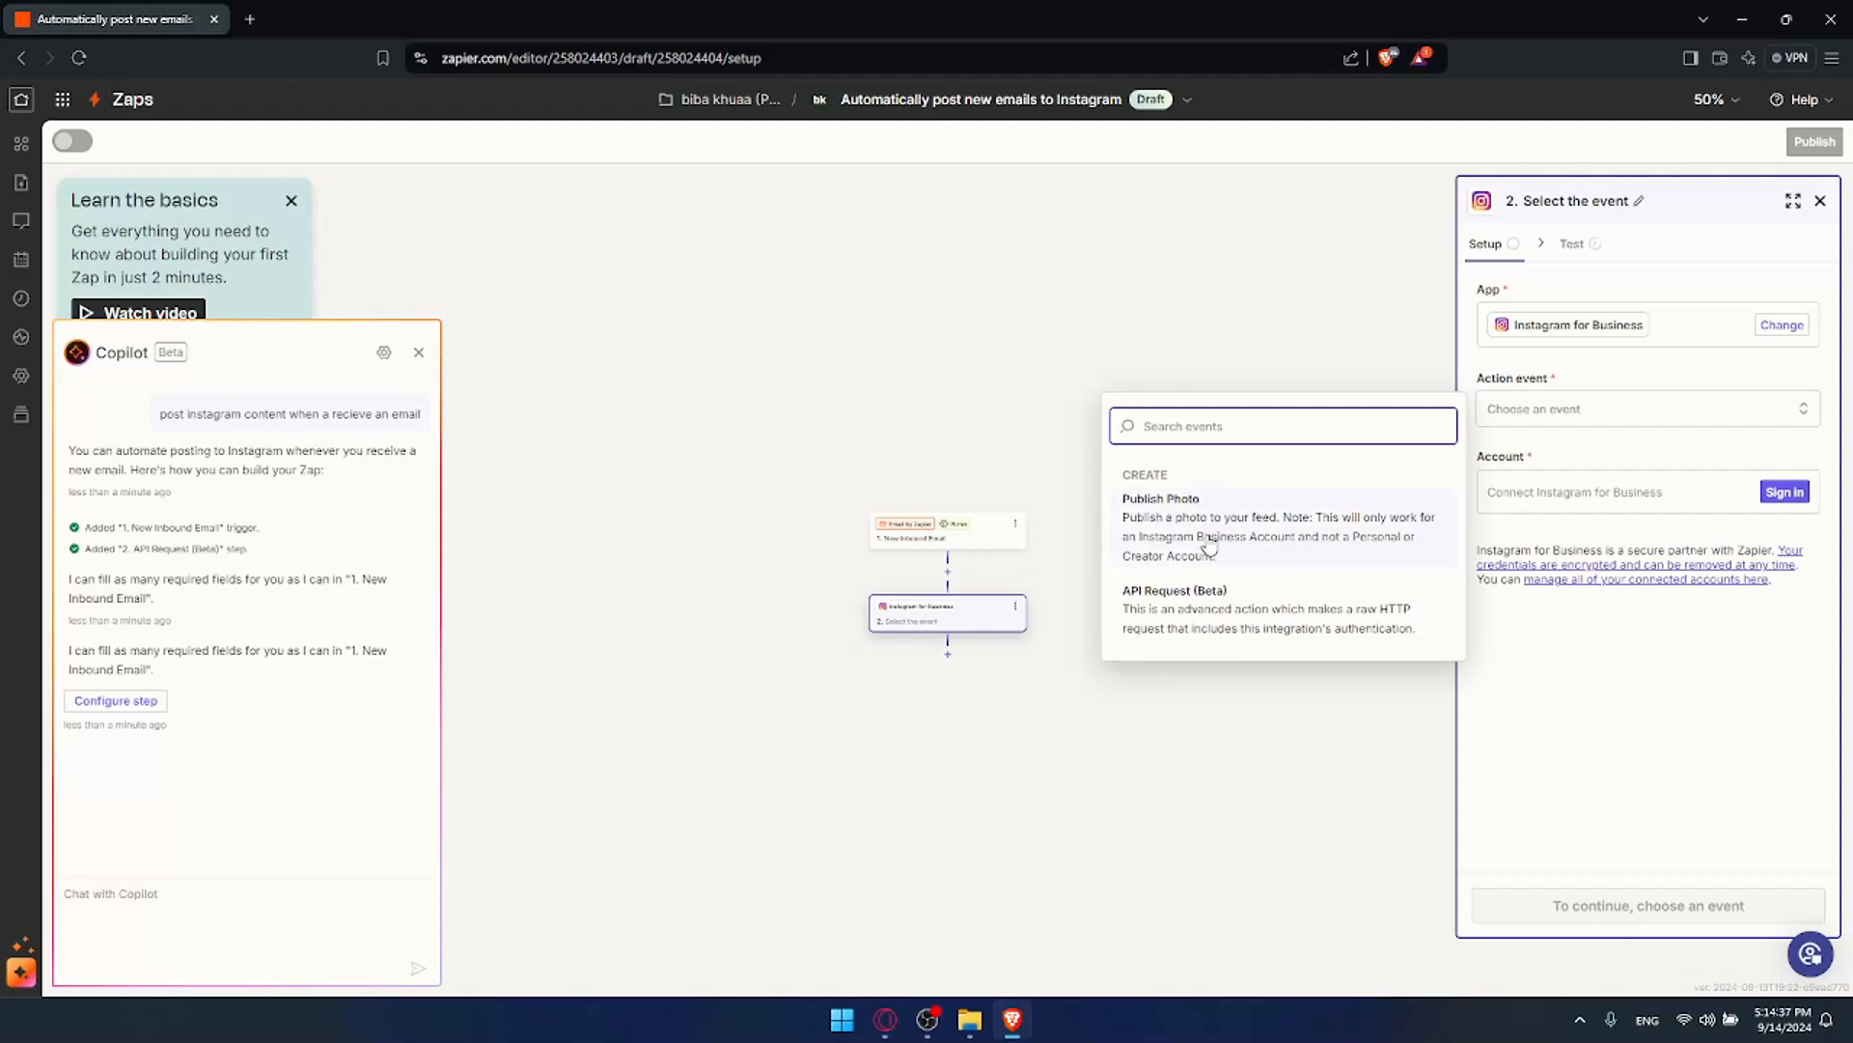
pyautogui.click(1180, 518)
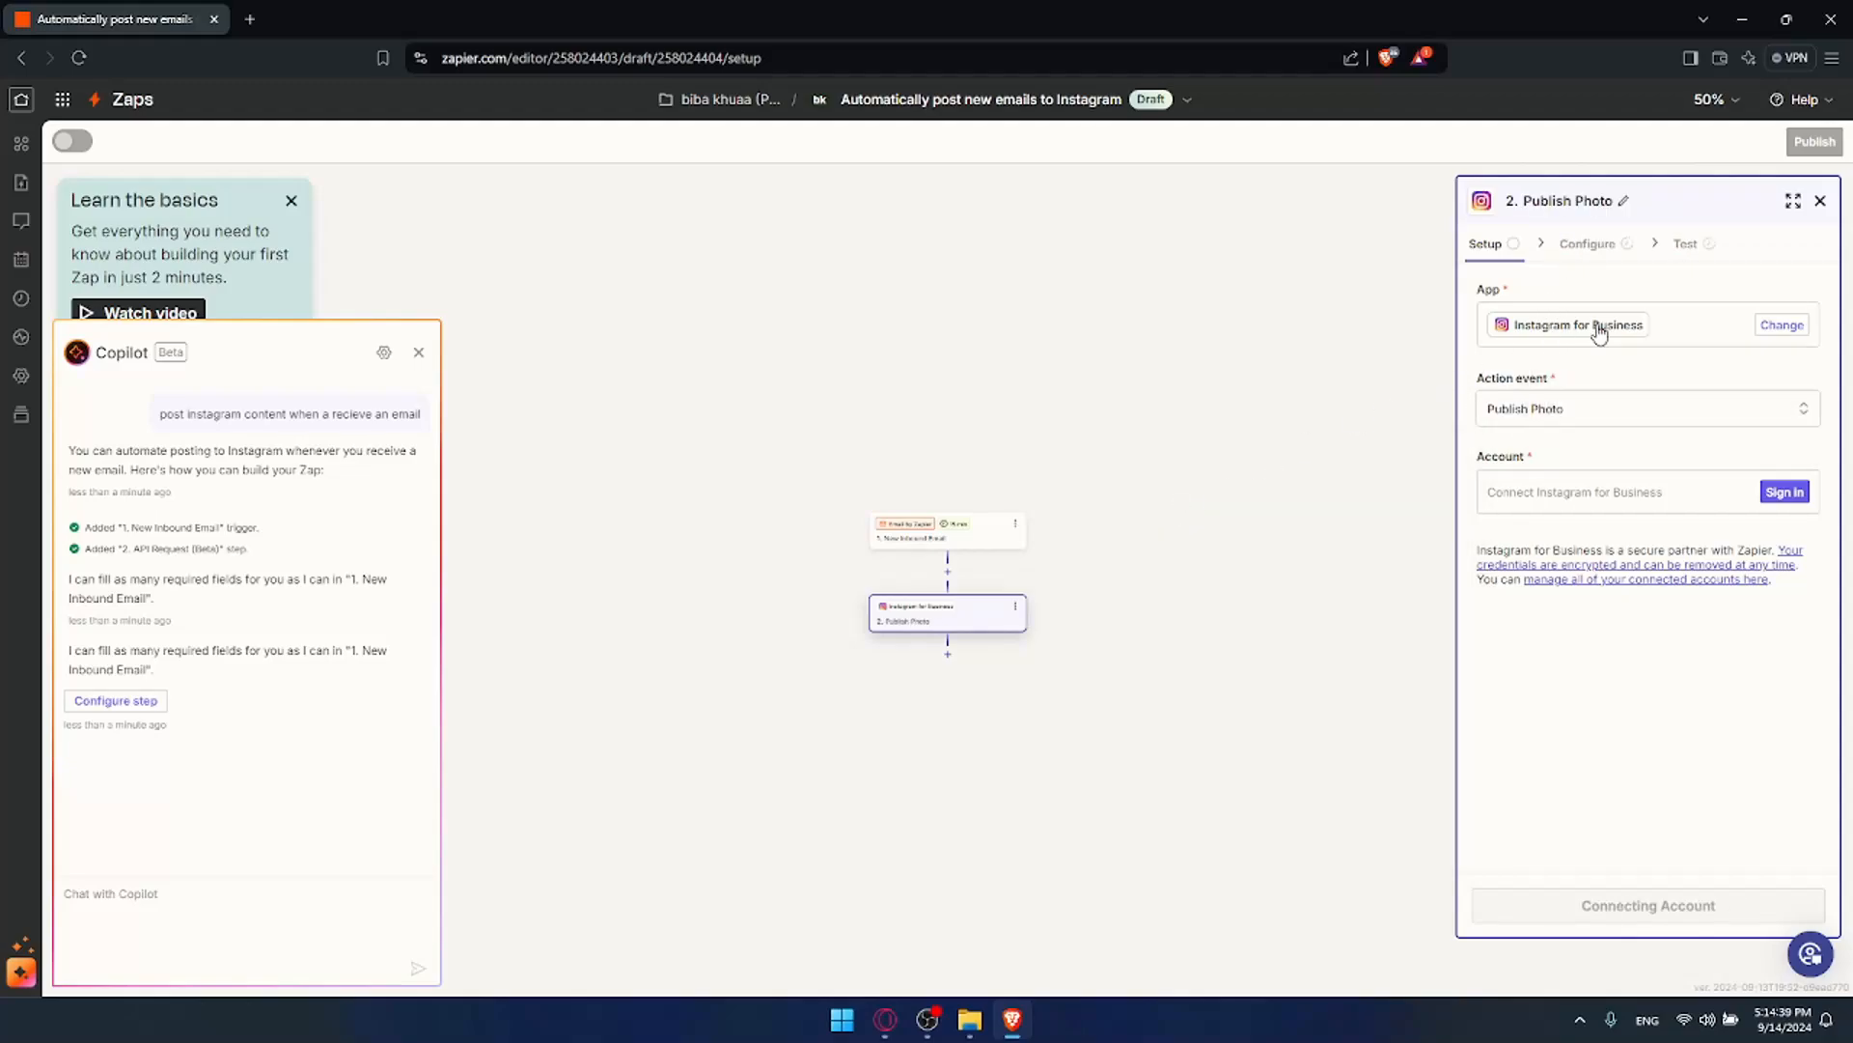
pyautogui.click(1781, 491)
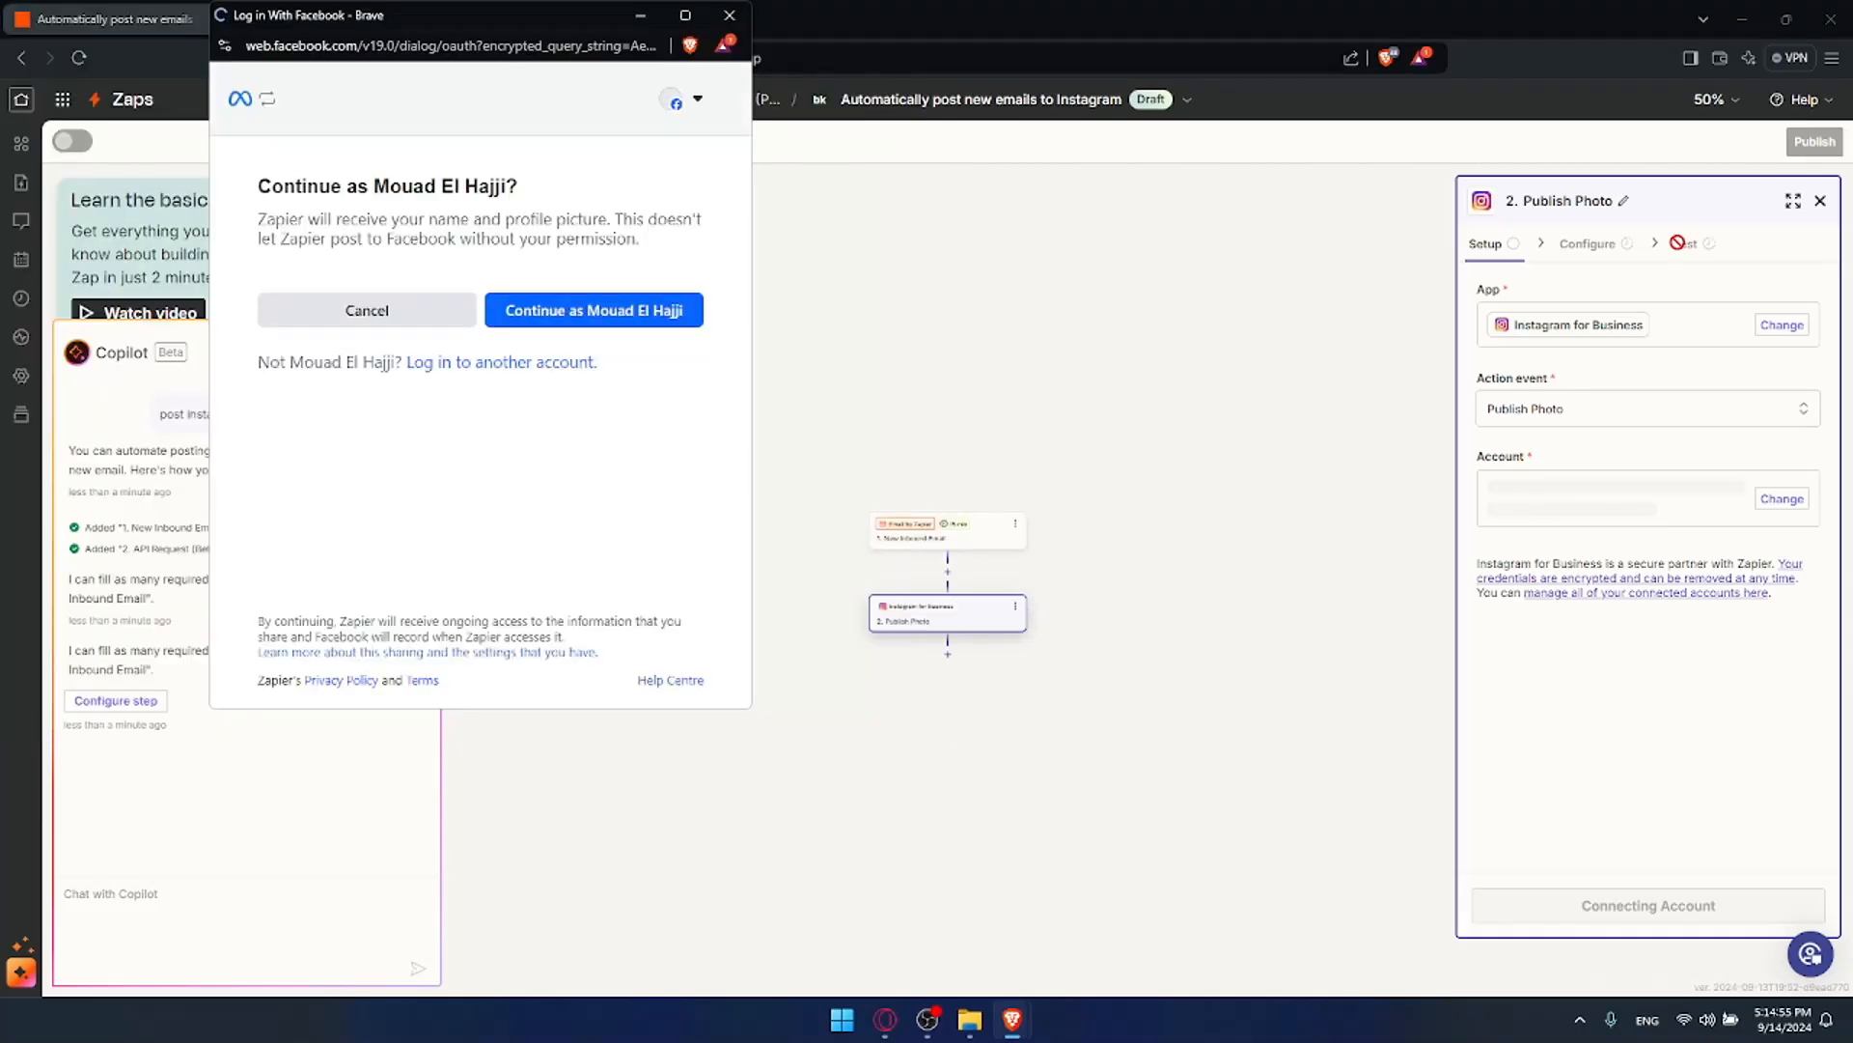
# Step: Continue as the Facebook account and approve accounts, Pages and permissions to link Instagram for Business
pyautogui.click(570, 307)
pyautogui.click(674, 550)
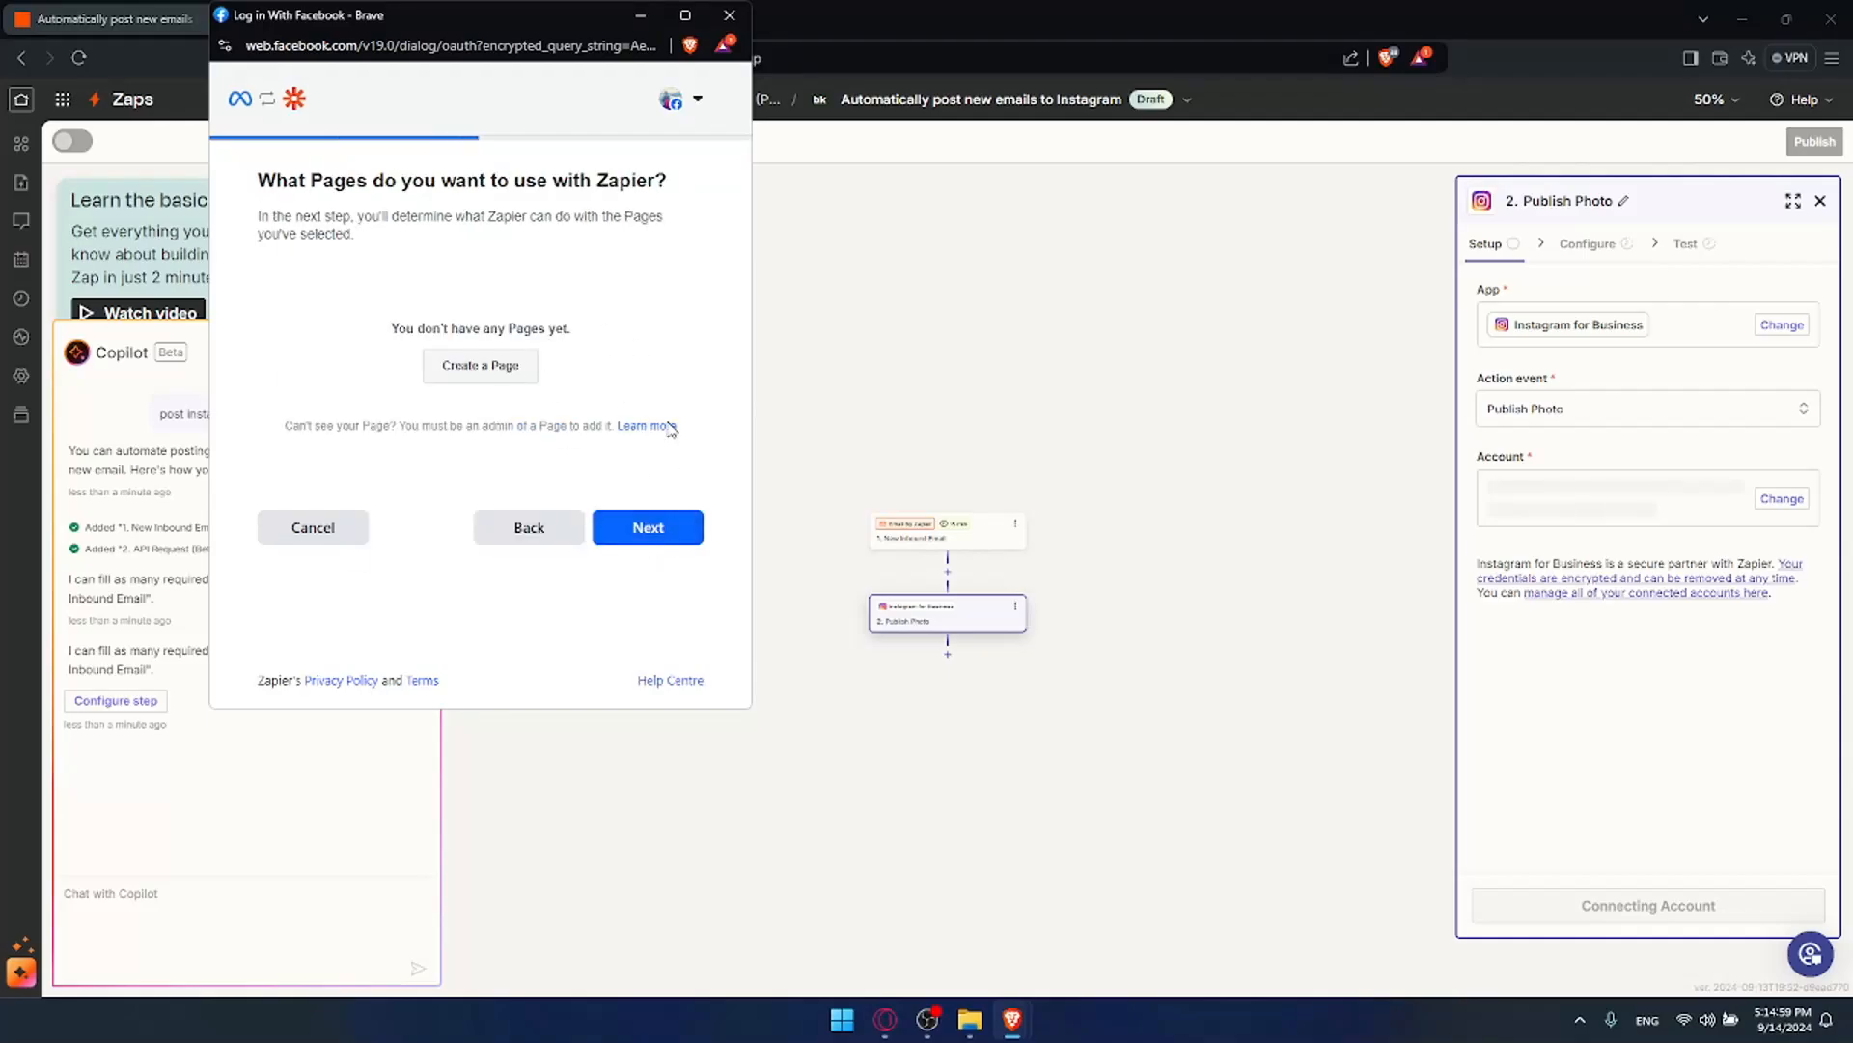
pyautogui.click(646, 526)
pyautogui.click(633, 634)
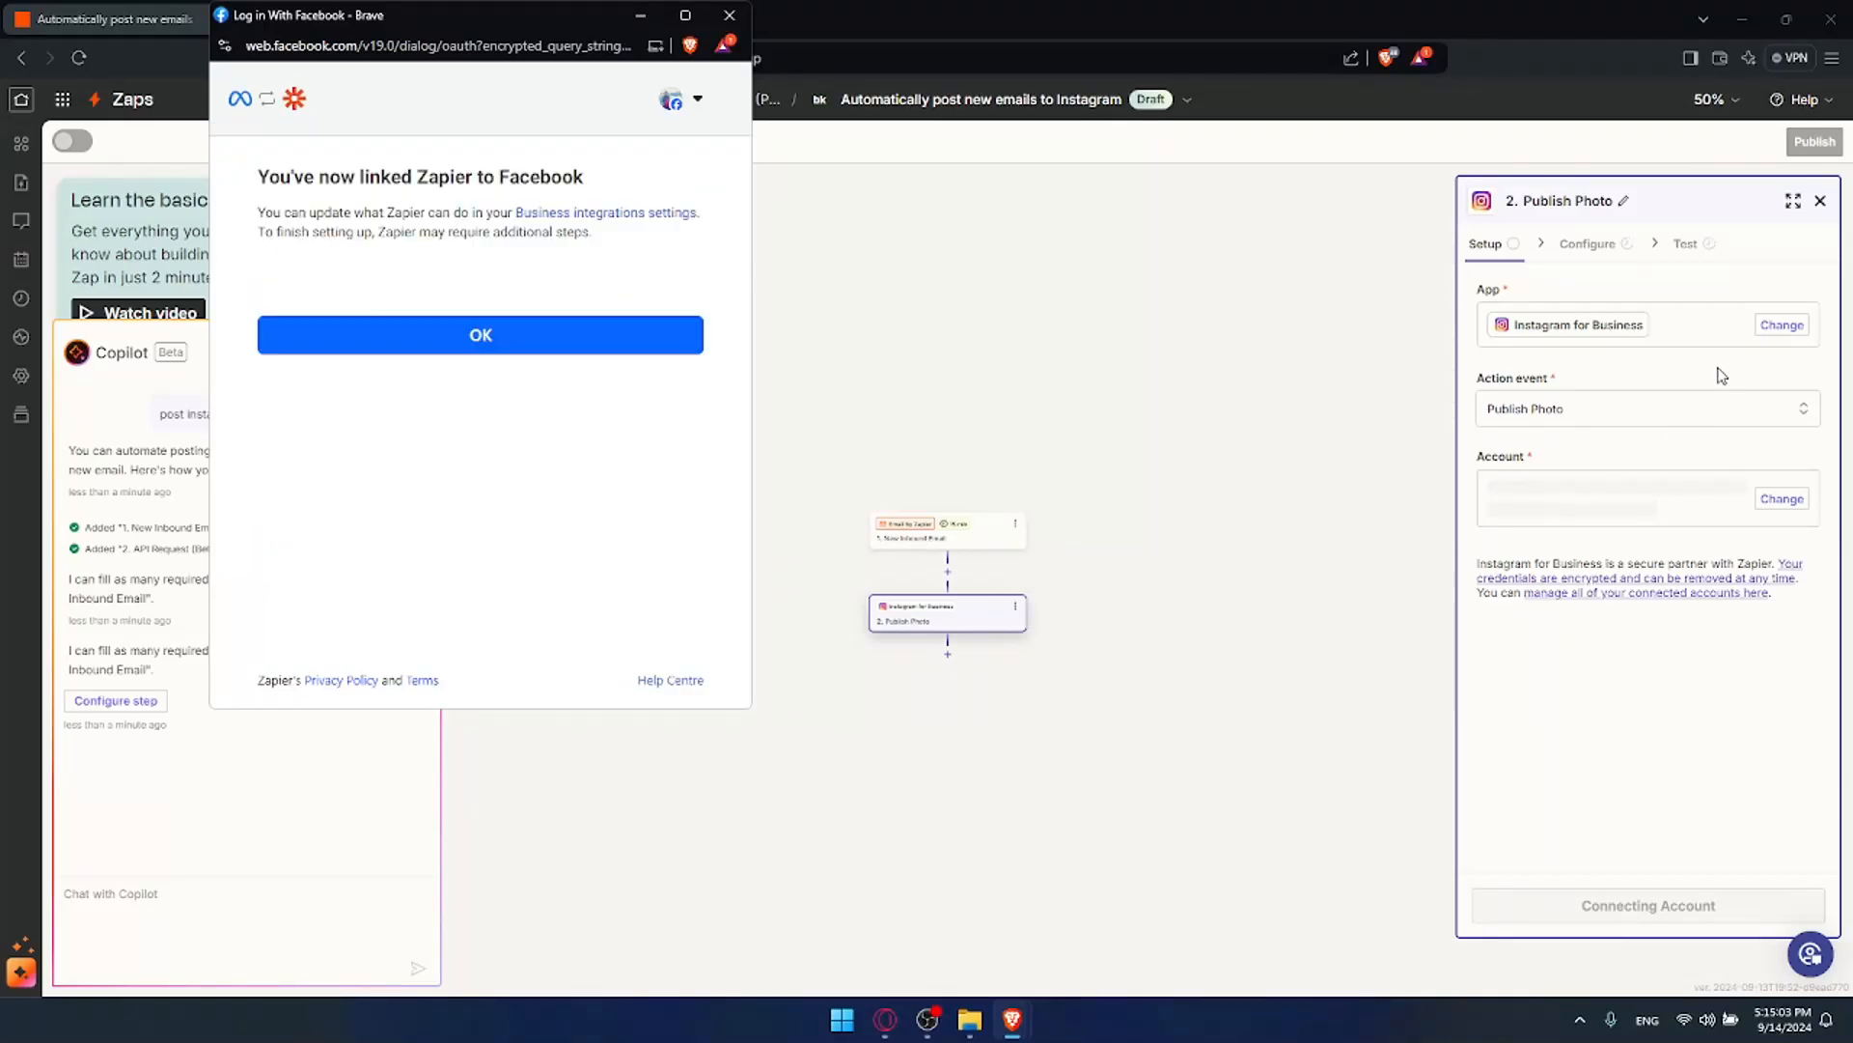
pyautogui.click(388, 335)
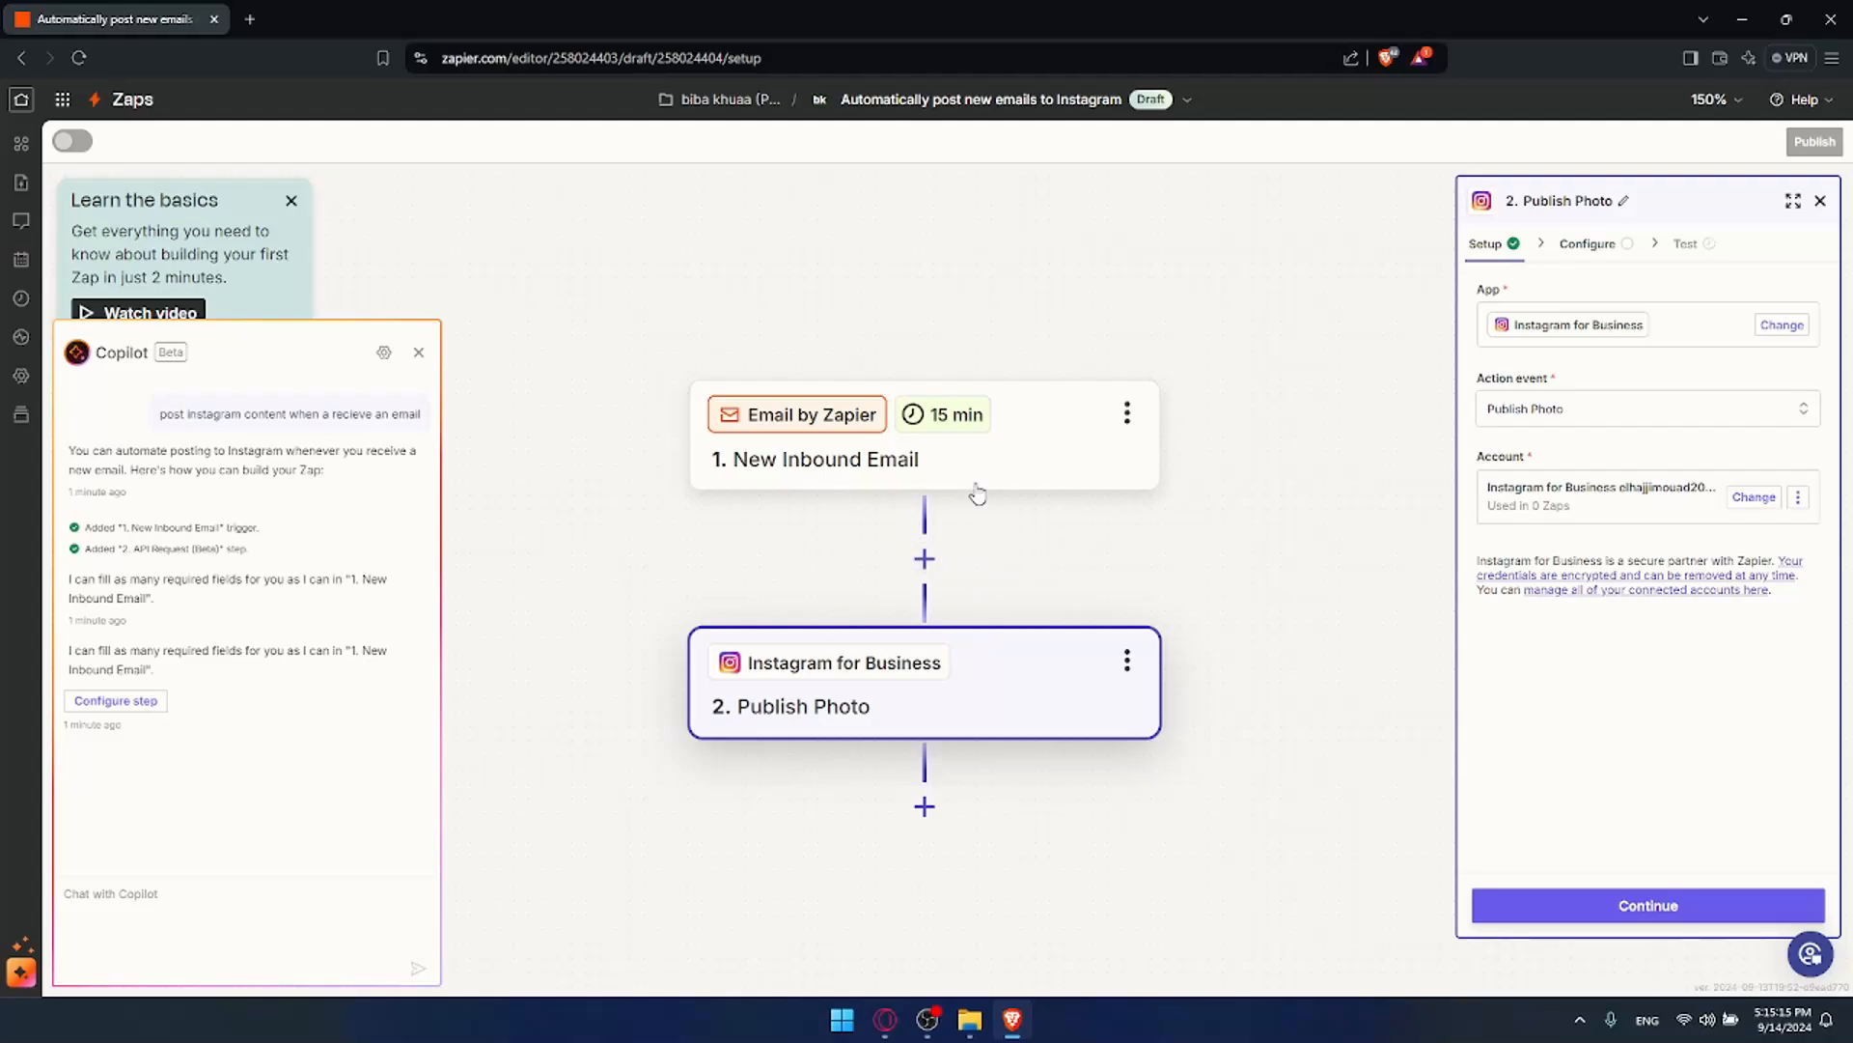
# Step: Open the email trigger's setup and dismiss its app chooser unchanged
pyautogui.click(1039, 480)
pyautogui.click(1508, 251)
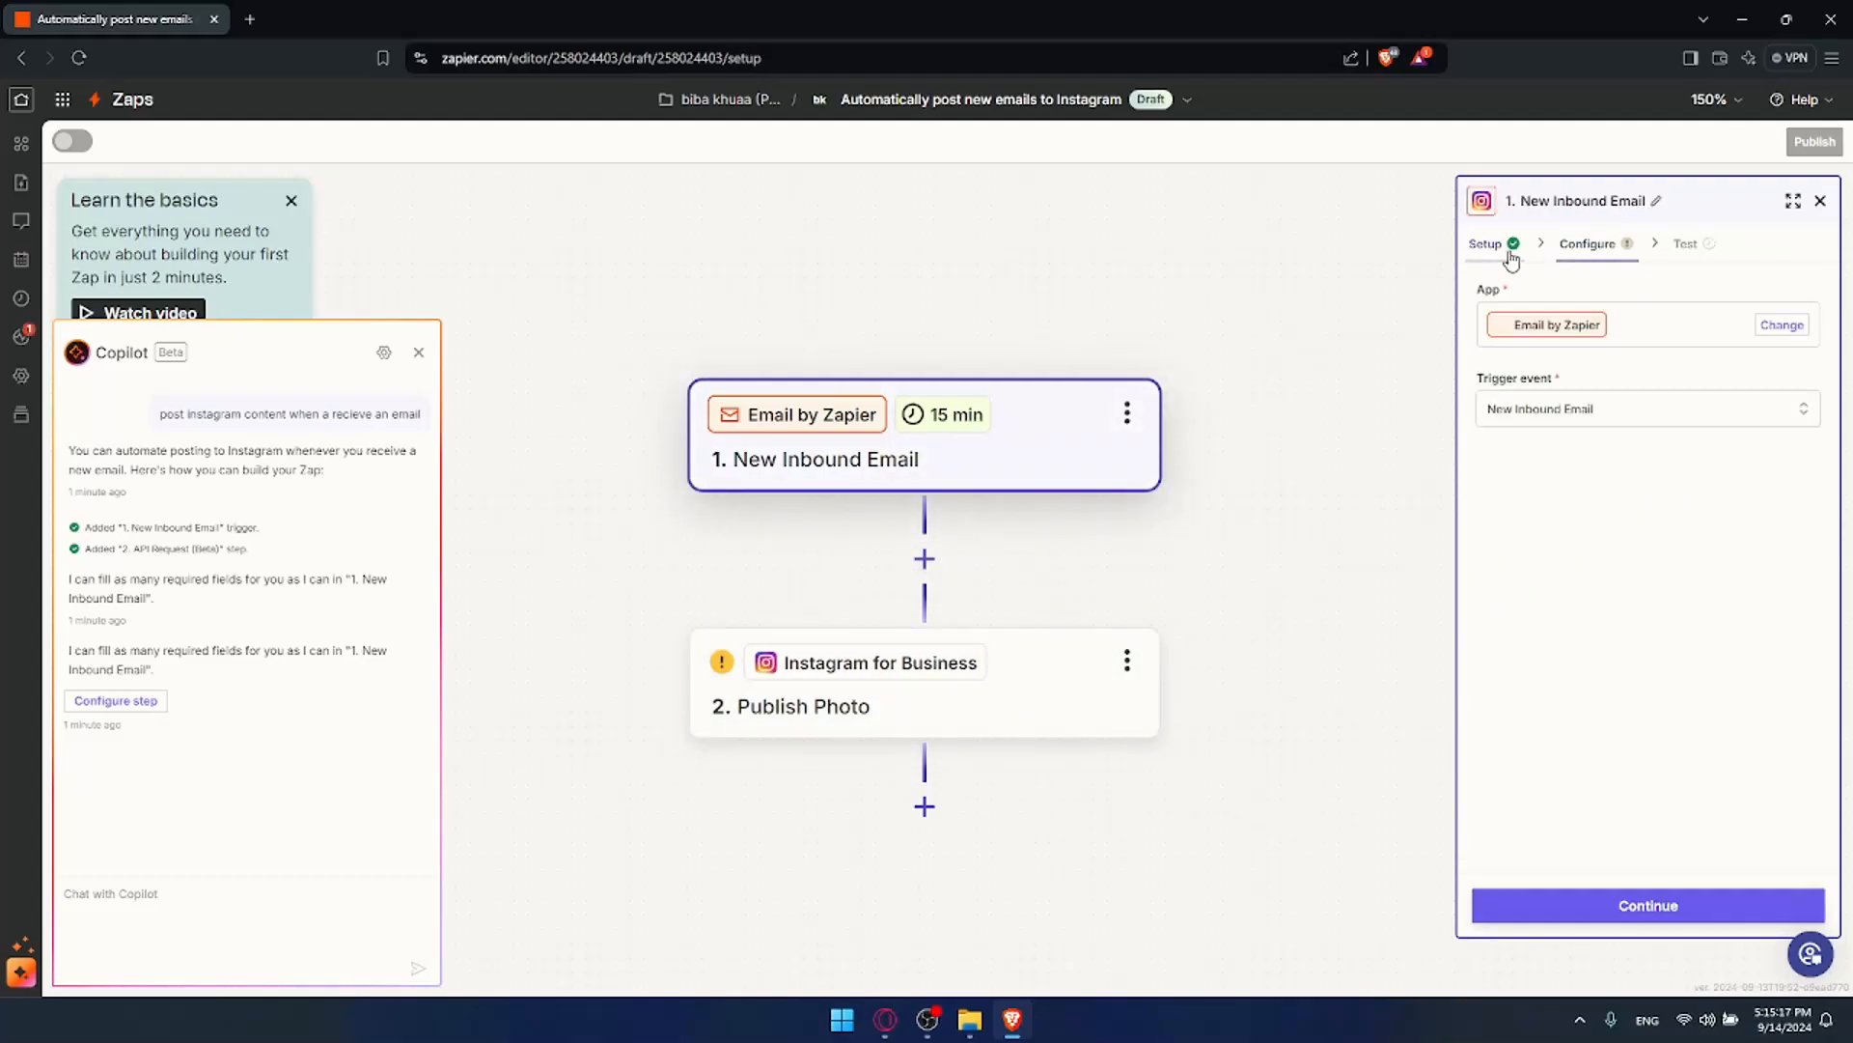
pyautogui.click(1713, 329)
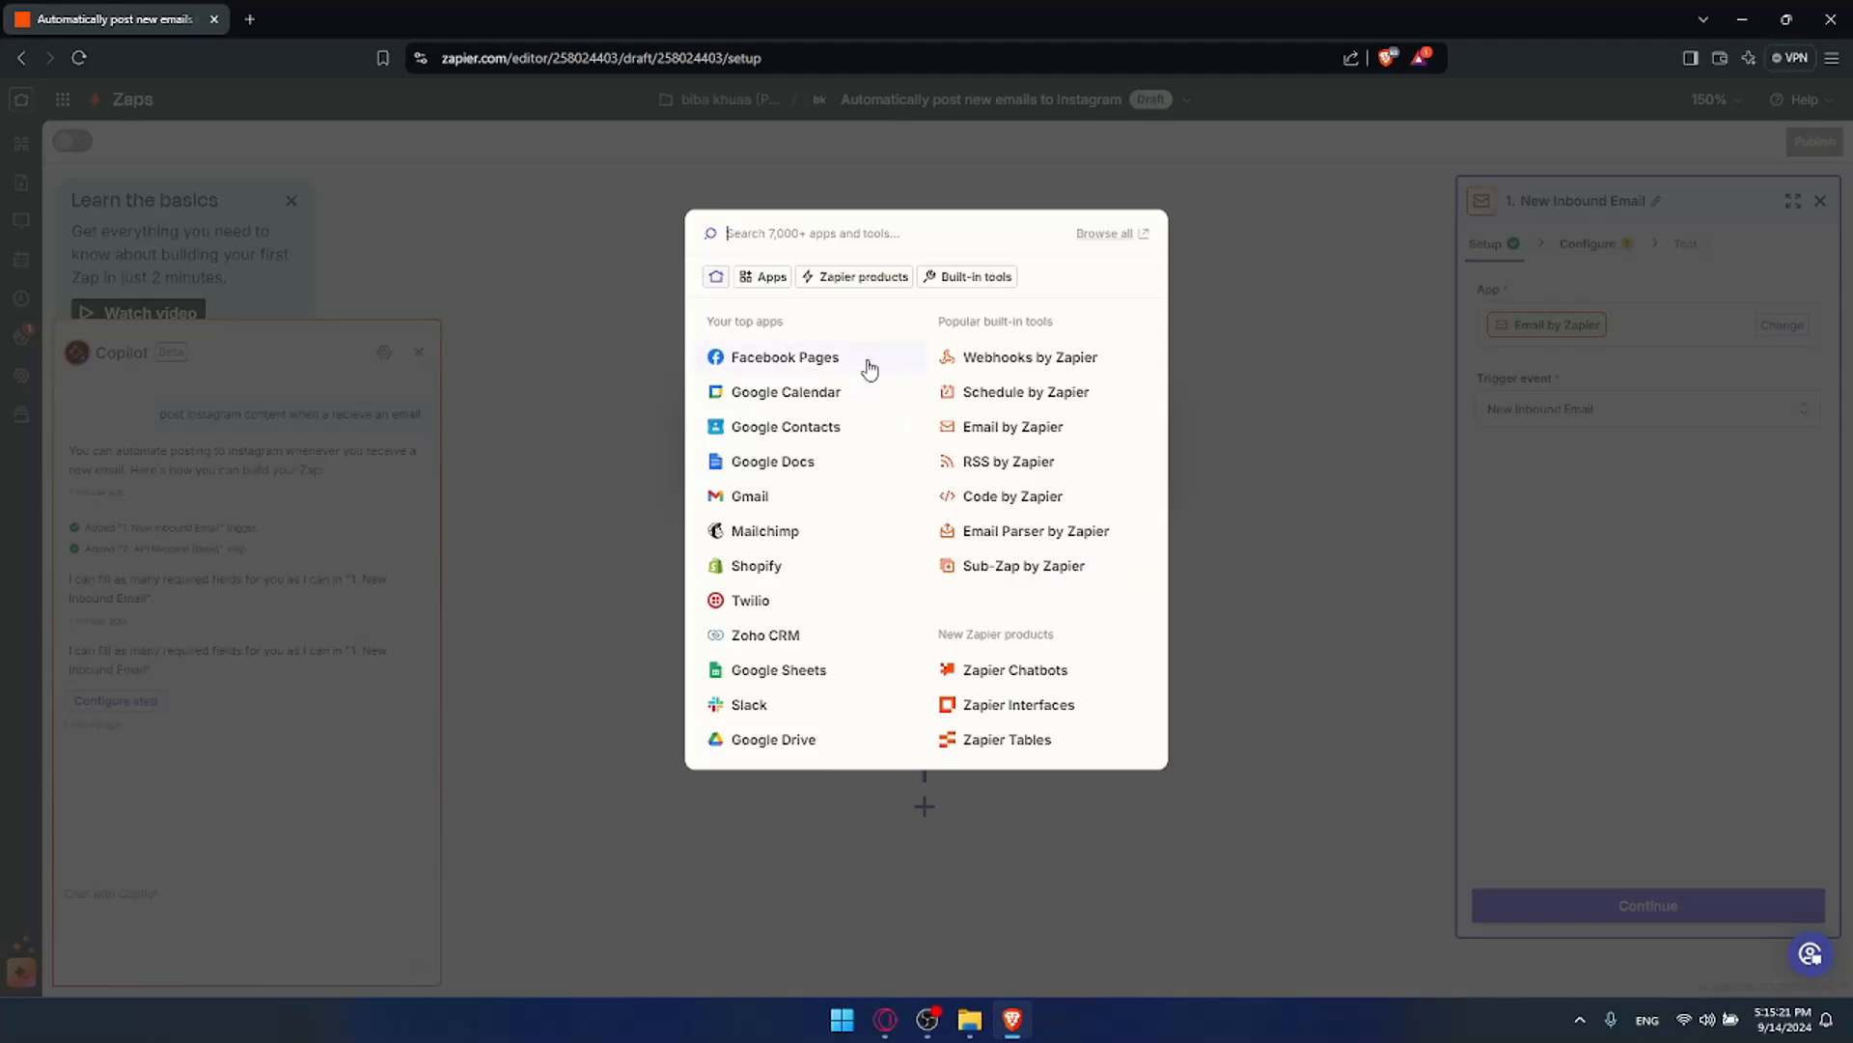
pyautogui.click(1364, 261)
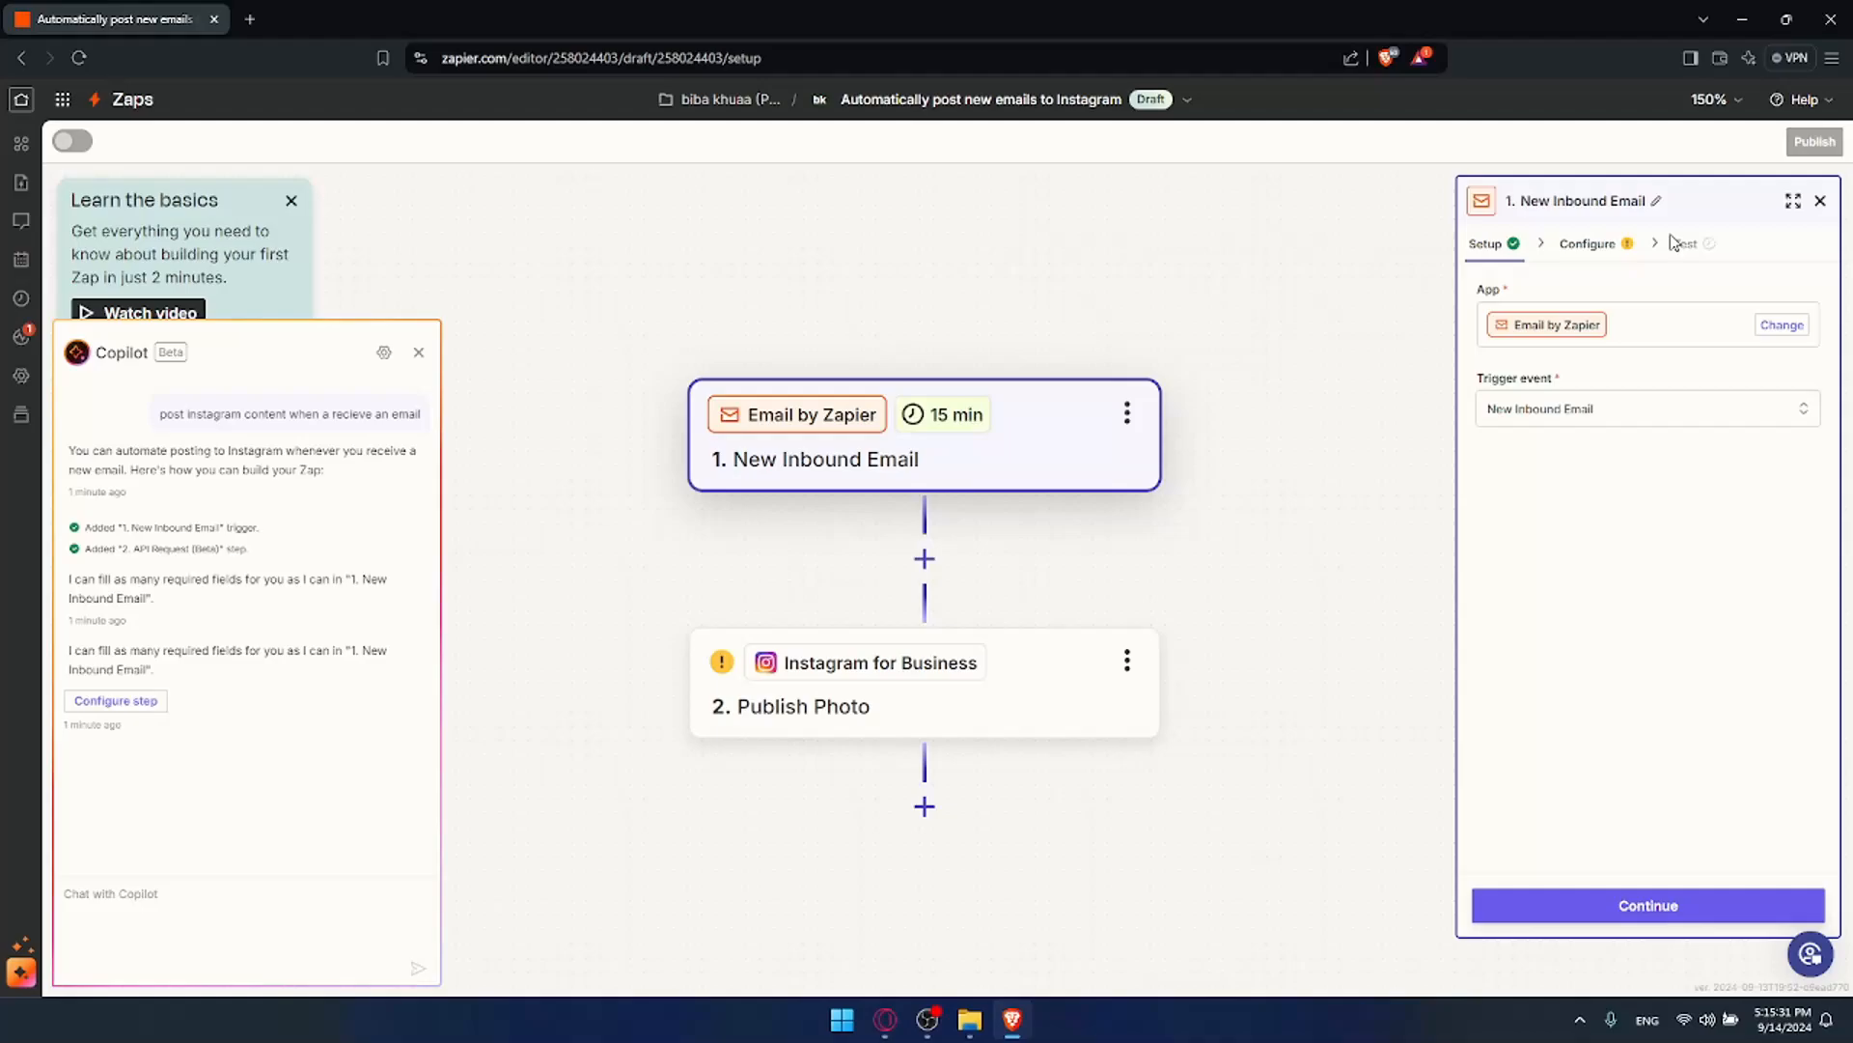
# Step: Close the Zapier editor tab, confirm leaving the page, and minimize the browser
pyautogui.click(250, 18)
pyautogui.click(214, 18)
pyautogui.click(988, 175)
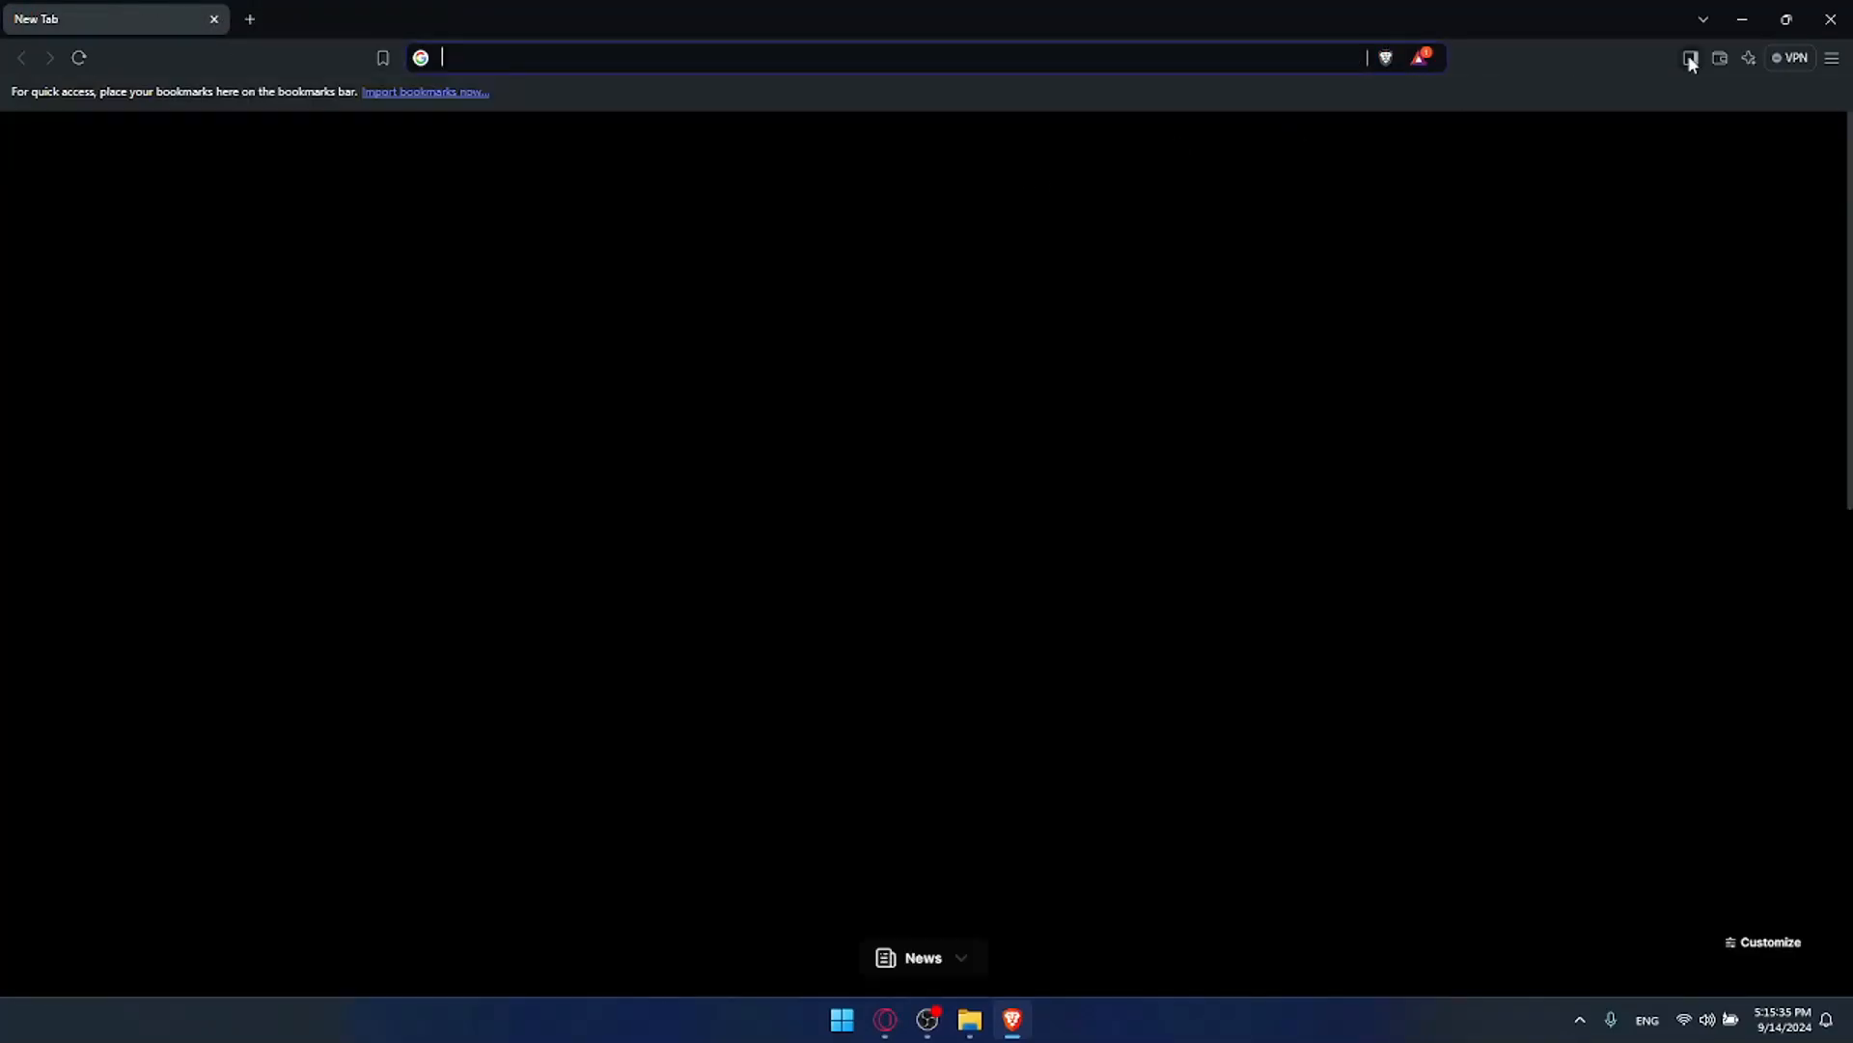
pyautogui.click(1745, 19)
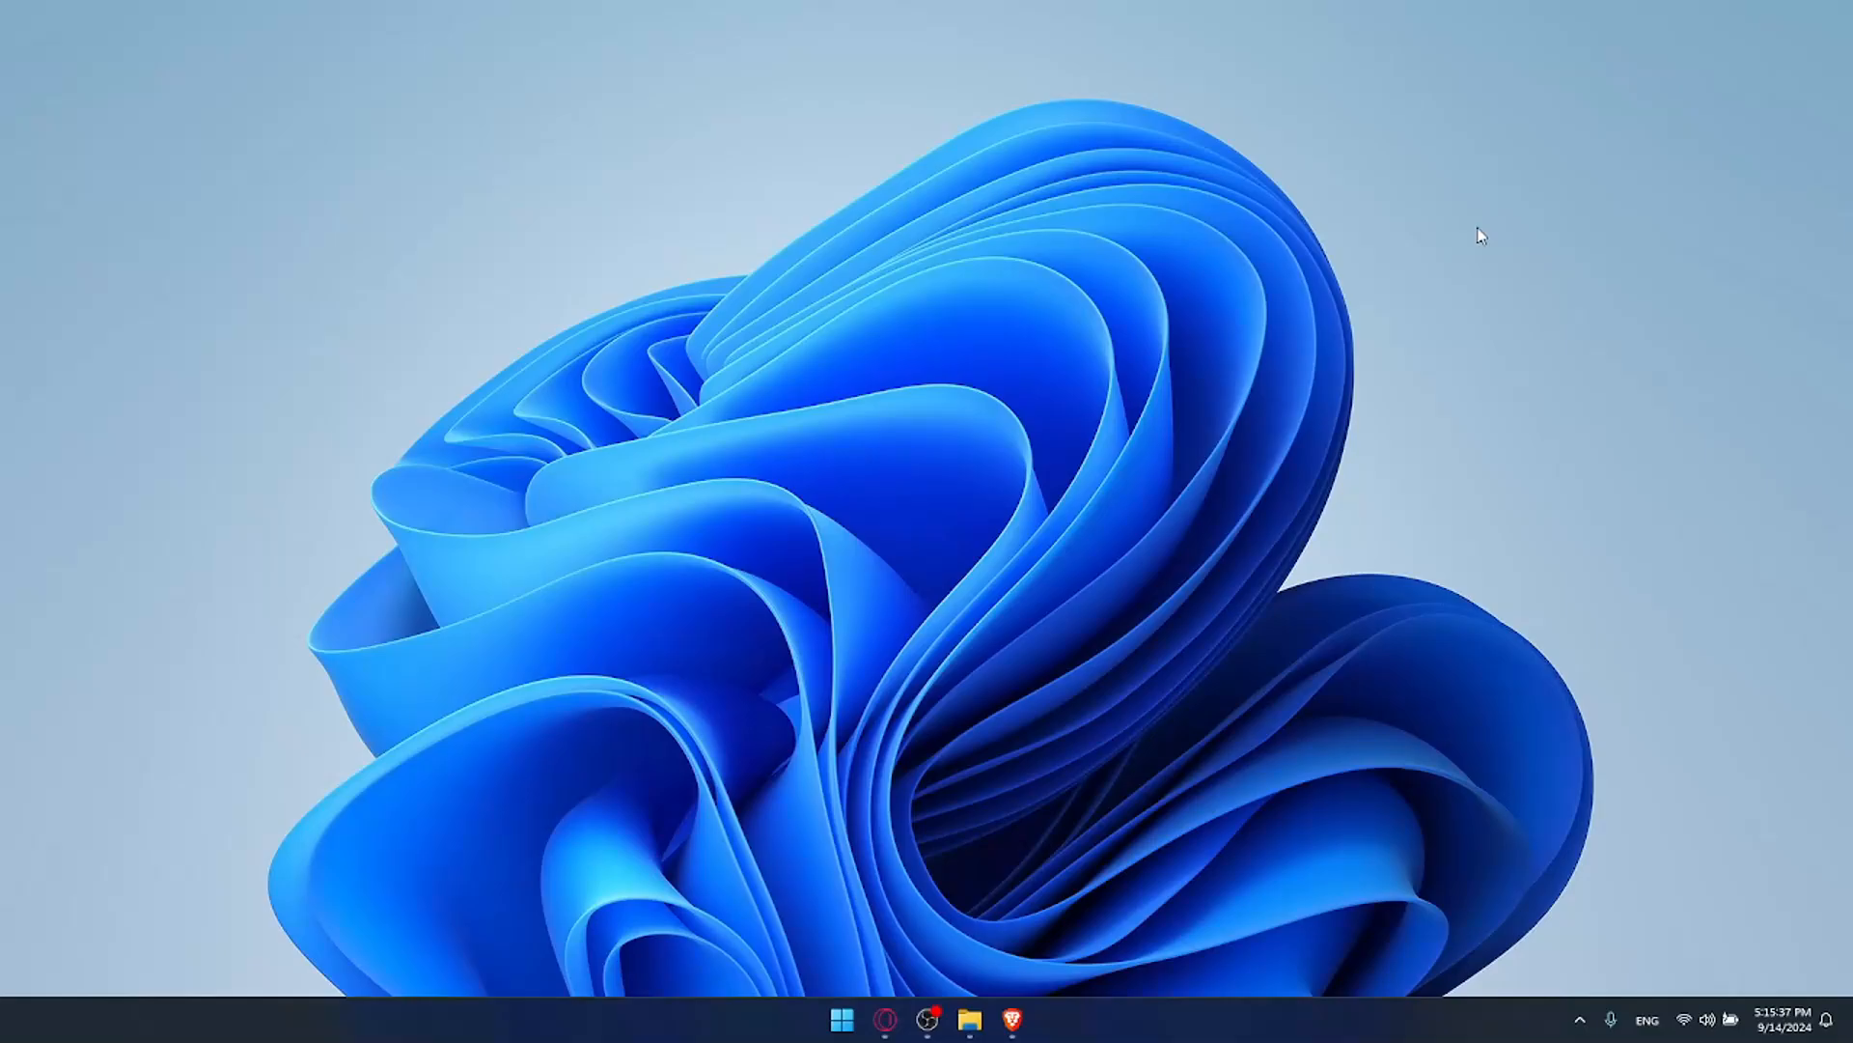